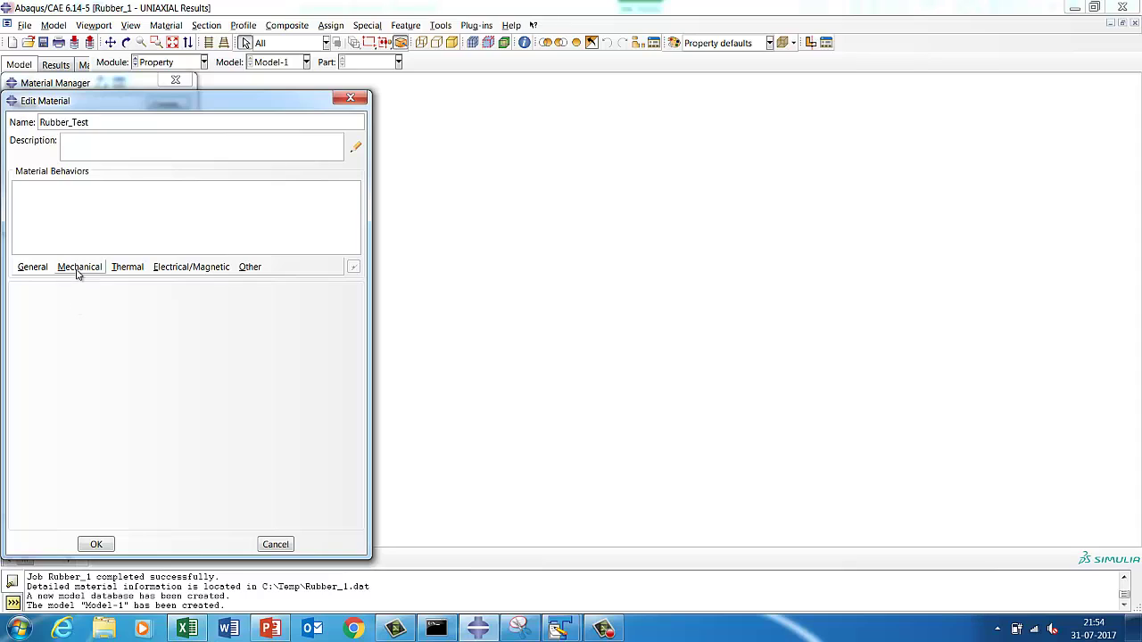
Step: Add a hyperelastic elasticity behavior to the Rubber_Test material and view the available strain energy potentials
{"action": "left_click", "coordinate": [79, 268]}
{"action": "mouse_move", "coordinate": [96, 282]}
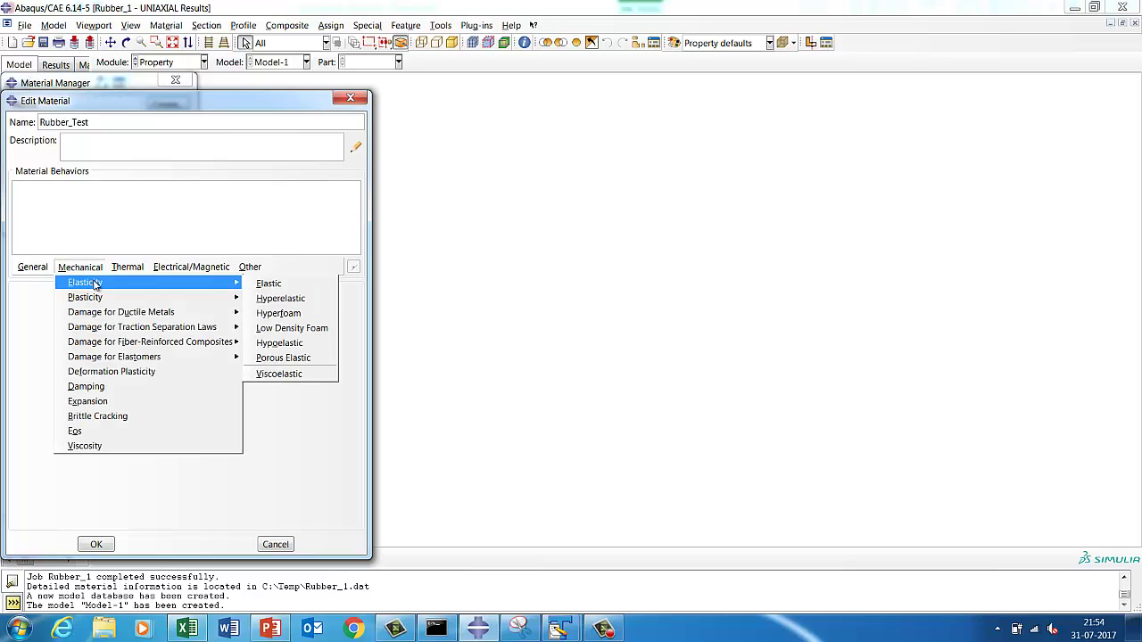
{"action": "left_click", "coordinate": [282, 298]}
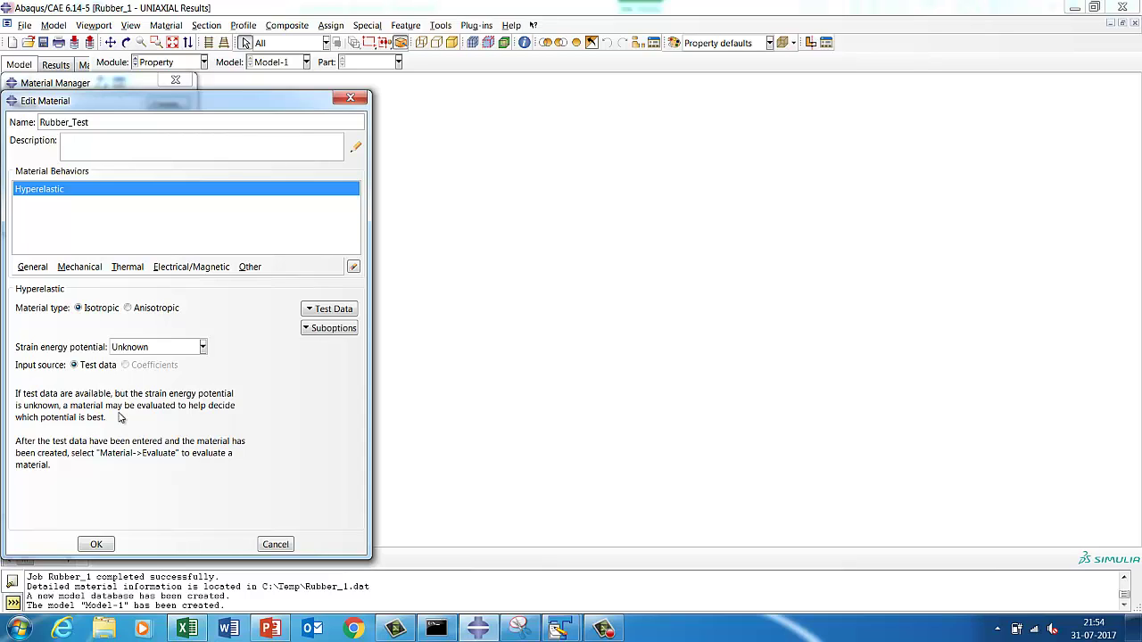
{"action": "left_click", "coordinate": [139, 348]}
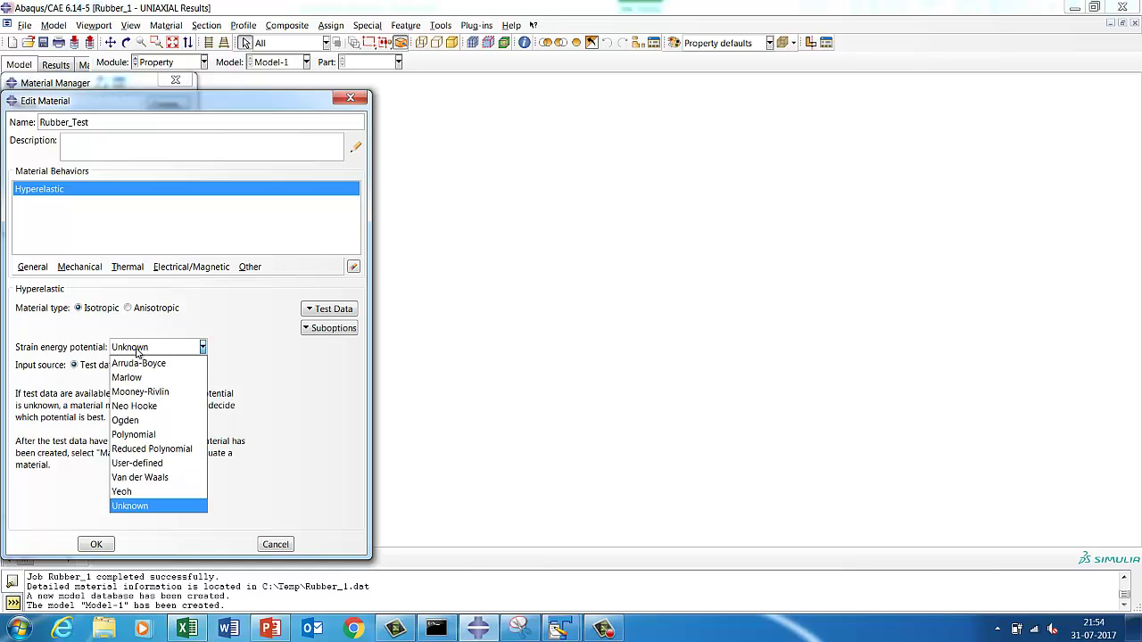
{"action": "left_click", "coordinate": [138, 352]}
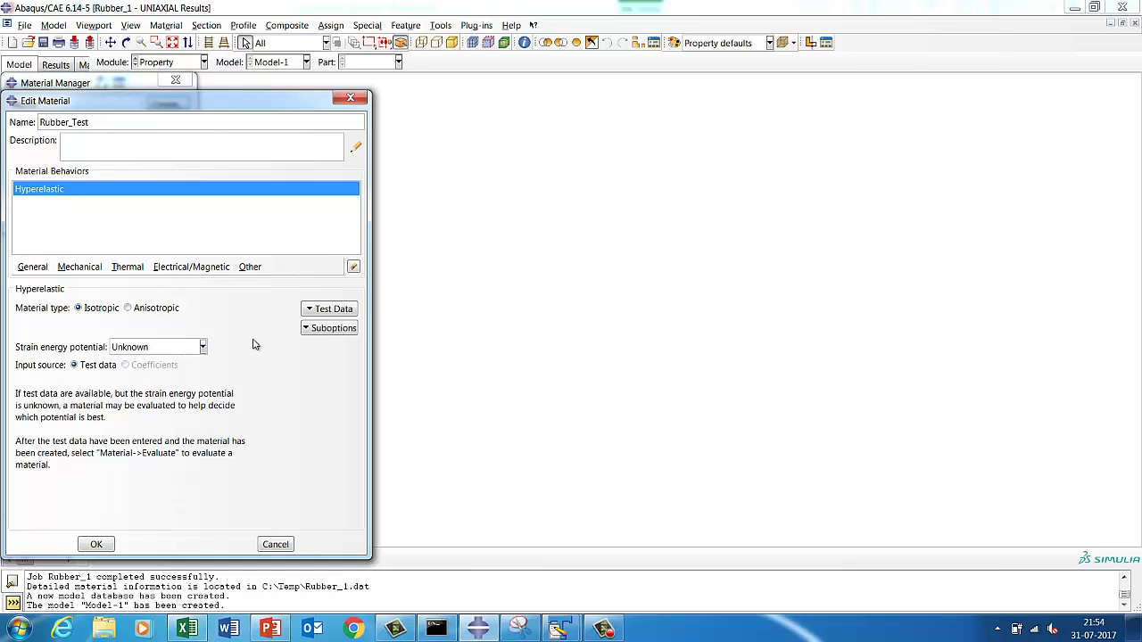
Step: Try the Polynomial and Mooney-Rivlin potentials, the latter with coefficients as input source, and check the strain energy equation on the PowerPoint slide
{"action": "left_click", "coordinate": [149, 348]}
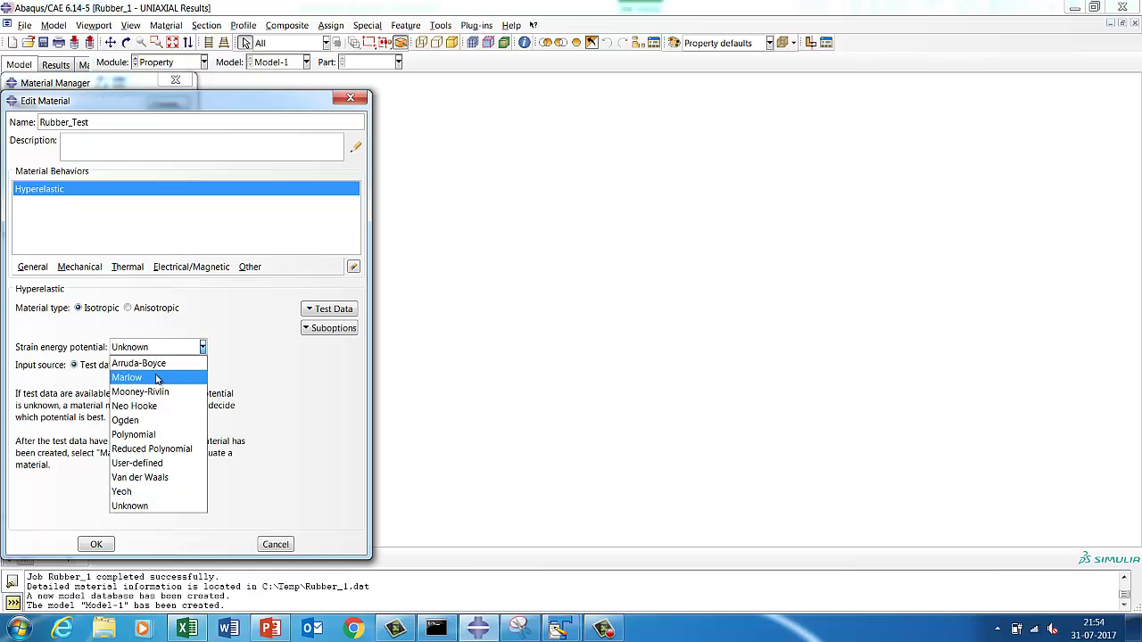
{"action": "left_click", "coordinate": [143, 435]}
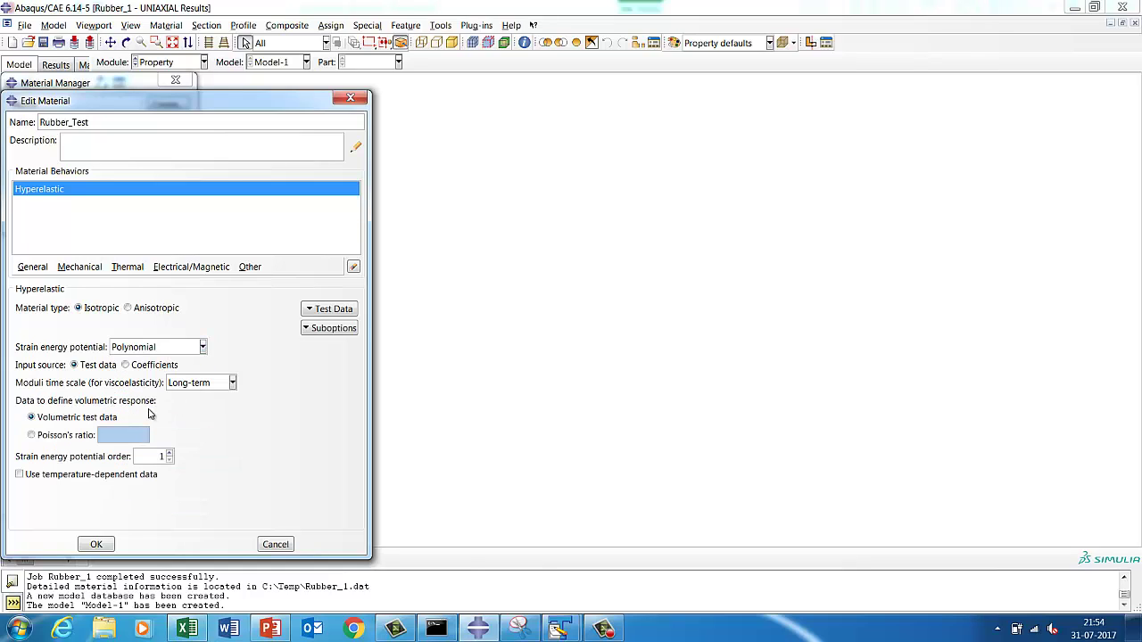
{"action": "left_click", "coordinate": [139, 350]}
{"action": "left_click", "coordinate": [141, 390]}
{"action": "left_click", "coordinate": [136, 368]}
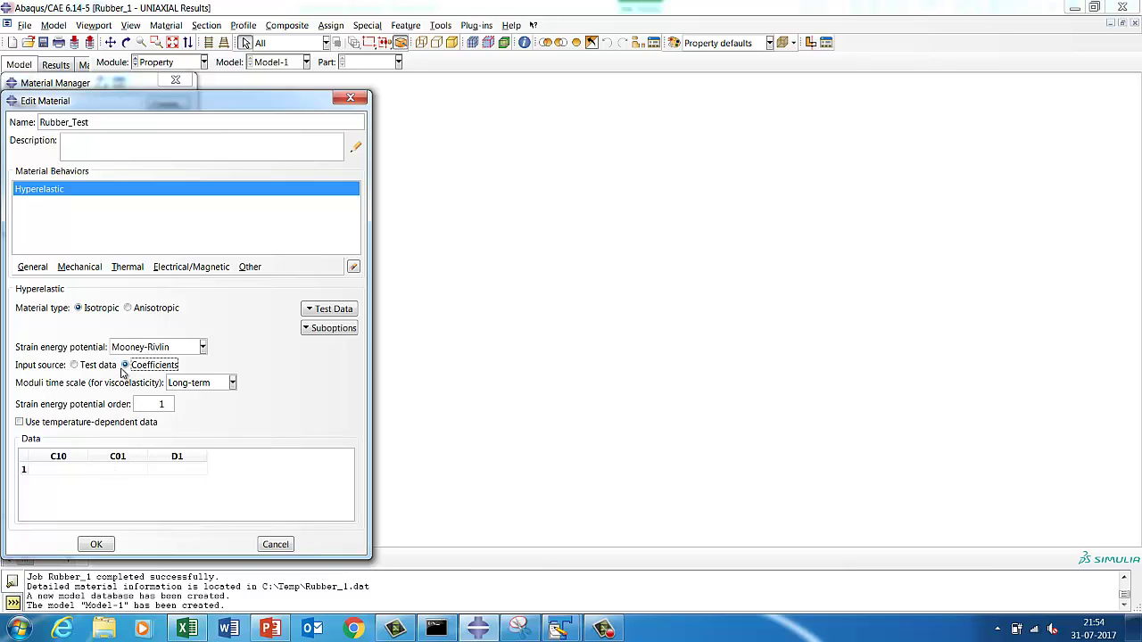
{"action": "left_click", "coordinate": [269, 629]}
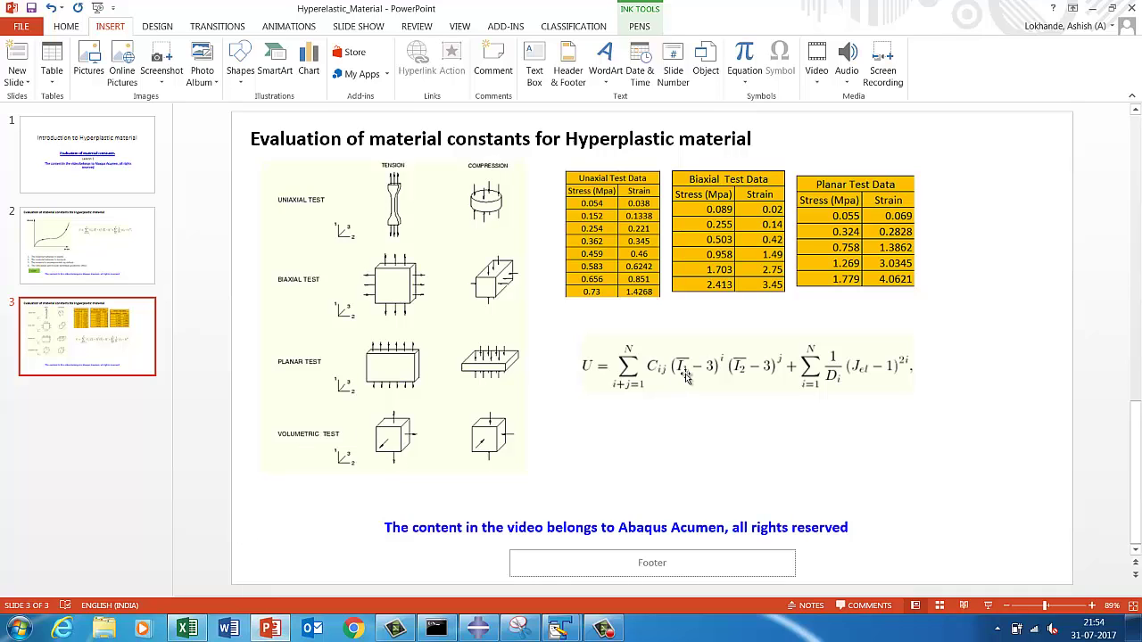
{"action": "left_click", "coordinate": [1092, 8]}
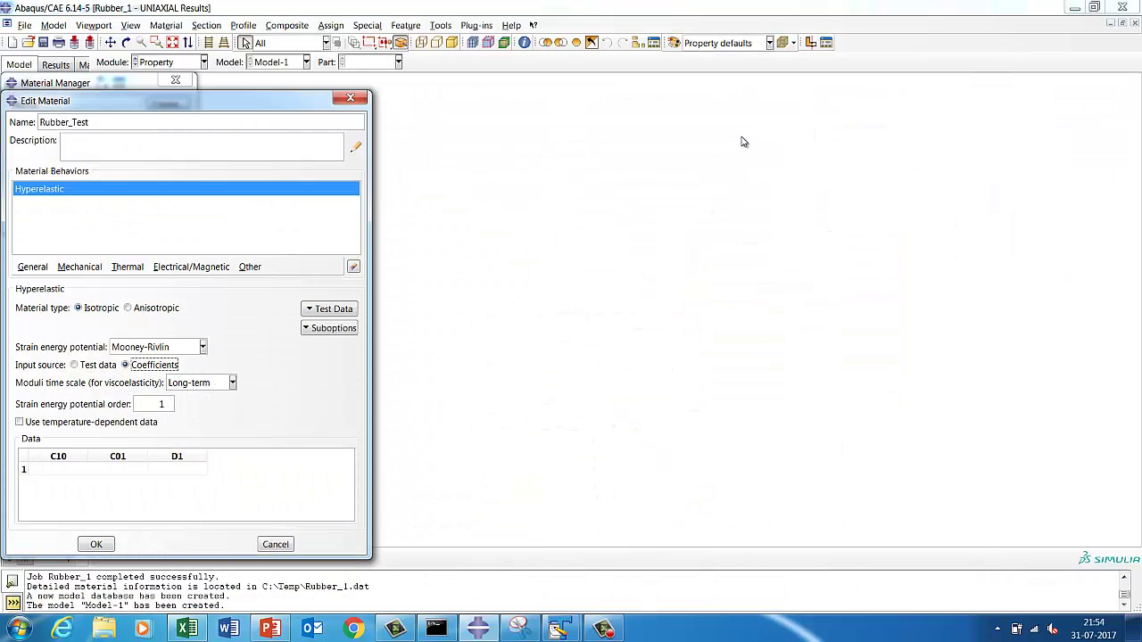
Step: Try the Ogden strain energy potential with coefficients and vary its potential order
{"action": "left_click", "coordinate": [174, 347]}
{"action": "left_click", "coordinate": [125, 420]}
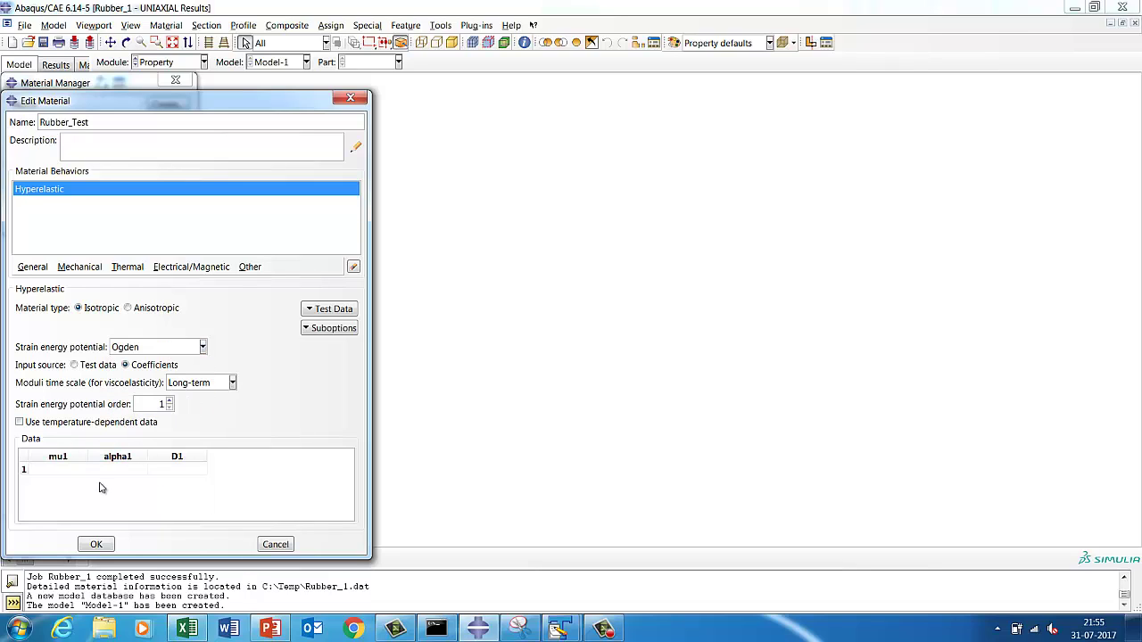
{"action": "left_click", "coordinate": [169, 401]}
{"action": "left_click", "coordinate": [169, 407]}
Step: Set the strain energy potential to Polynomial and use test data as the input source
{"action": "left_click", "coordinate": [147, 353]}
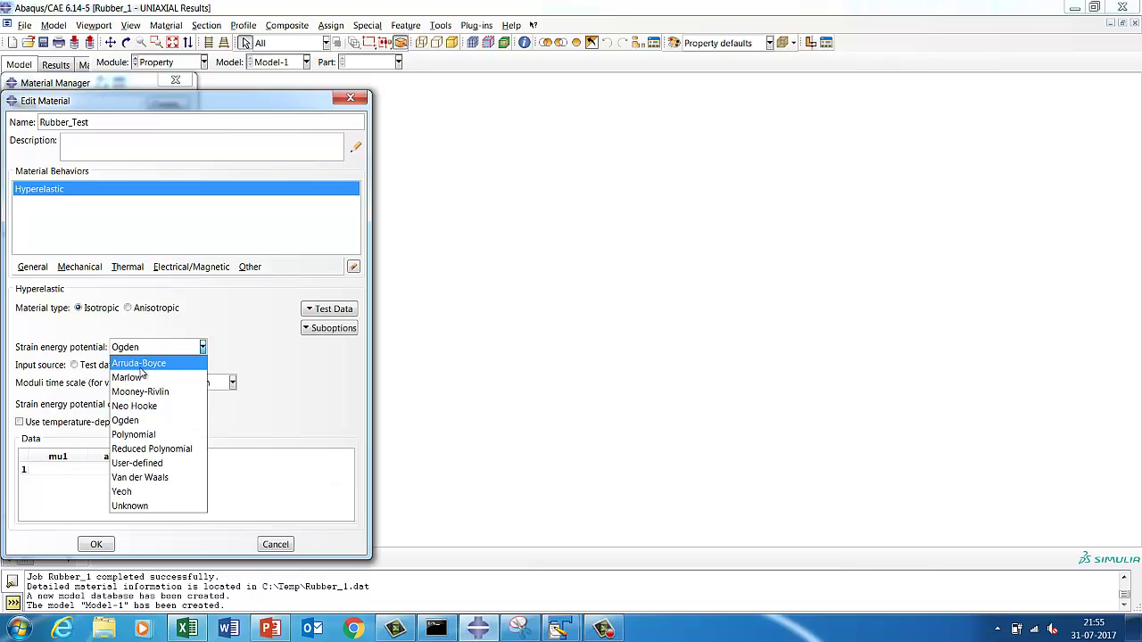
{"action": "left_click", "coordinate": [144, 436]}
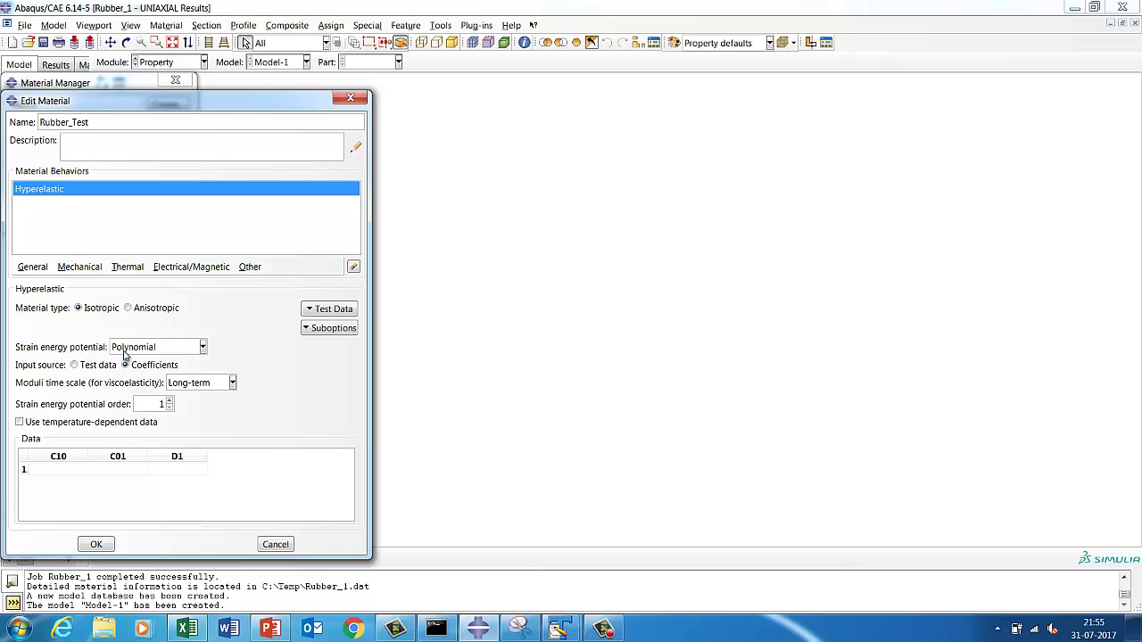
{"action": "left_click", "coordinate": [310, 311]}
{"action": "left_click", "coordinate": [298, 313]}
{"action": "left_click", "coordinate": [94, 366]}
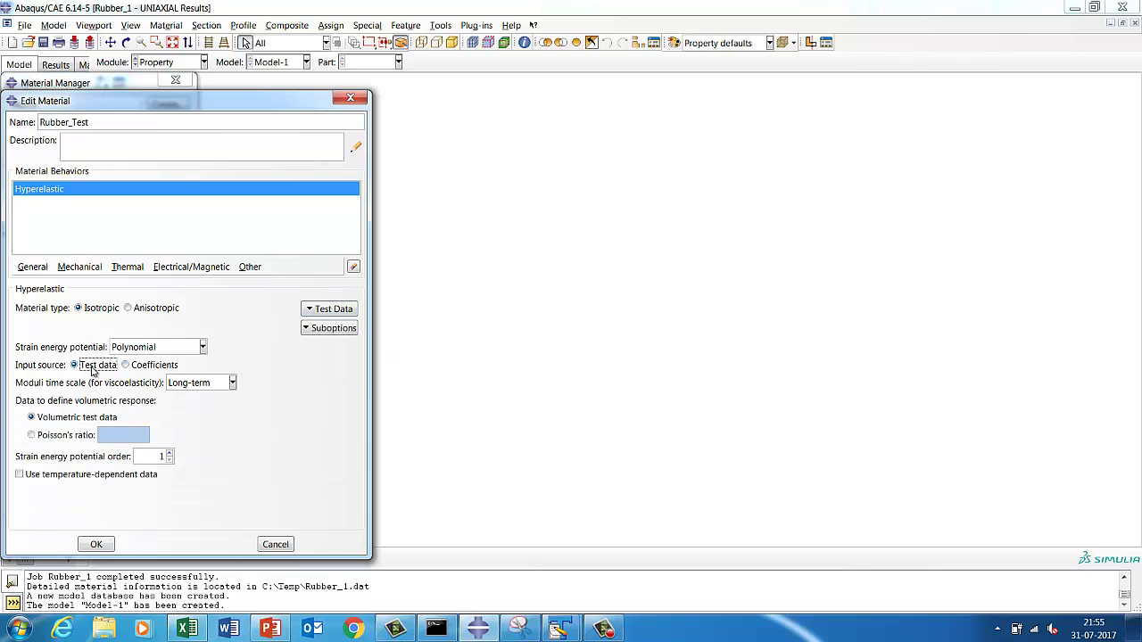
Step: Add uniaxial test data and fill its Nominal Stress column with the uniaxial stress values C4:C11 from the Excel sheet
{"action": "left_click", "coordinate": [311, 310]}
{"action": "left_click", "coordinate": [314, 326]}
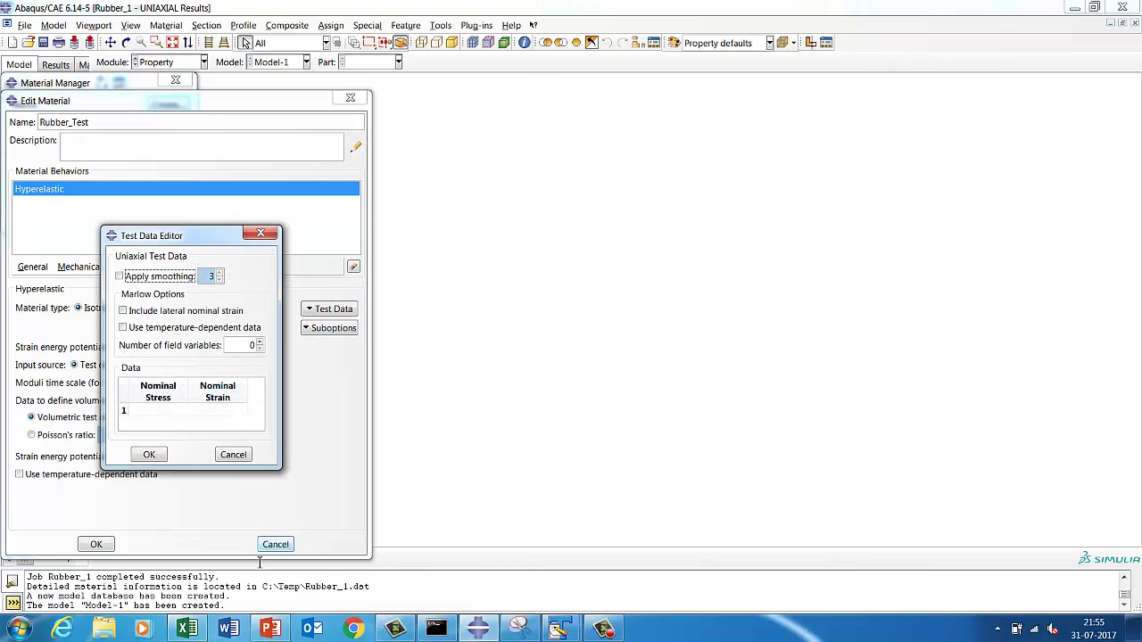
{"action": "left_click", "coordinate": [187, 629]}
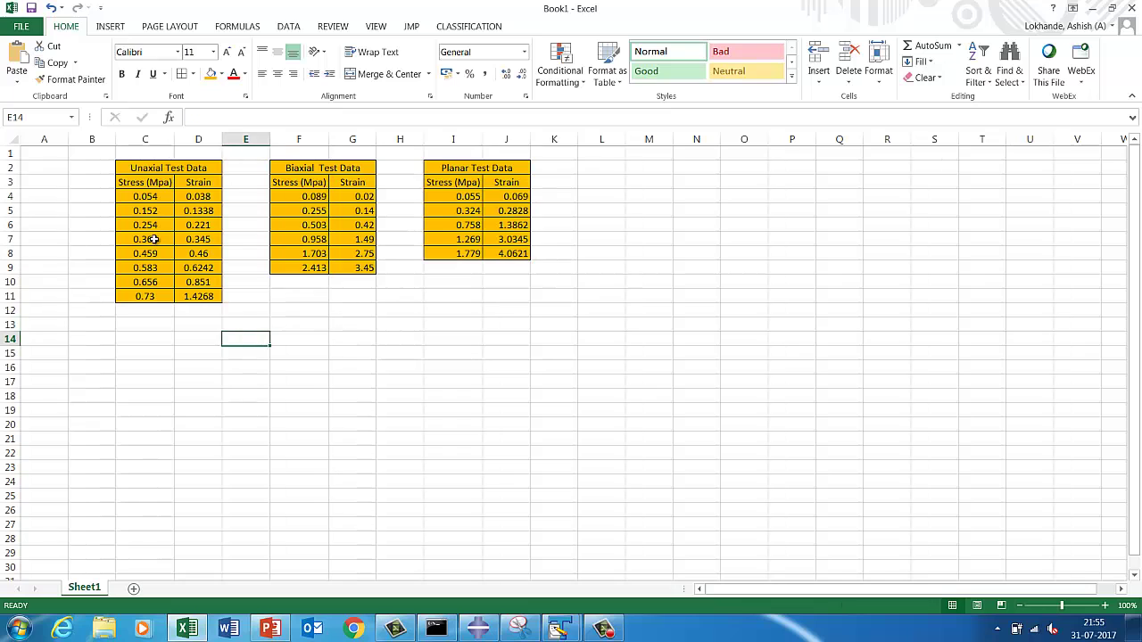
{"action": "left_click_drag", "start_coordinate": [147, 198], "coordinate": [148, 294]}
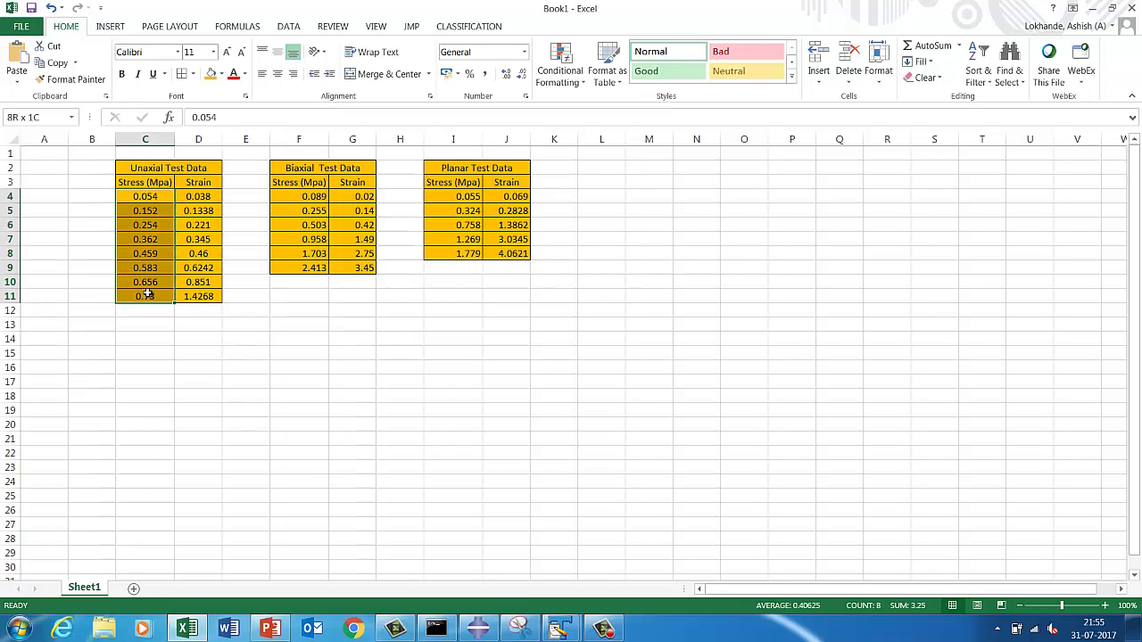
{"action": "right_click", "coordinate": [147, 295]}
{"action": "left_click", "coordinate": [184, 311]}
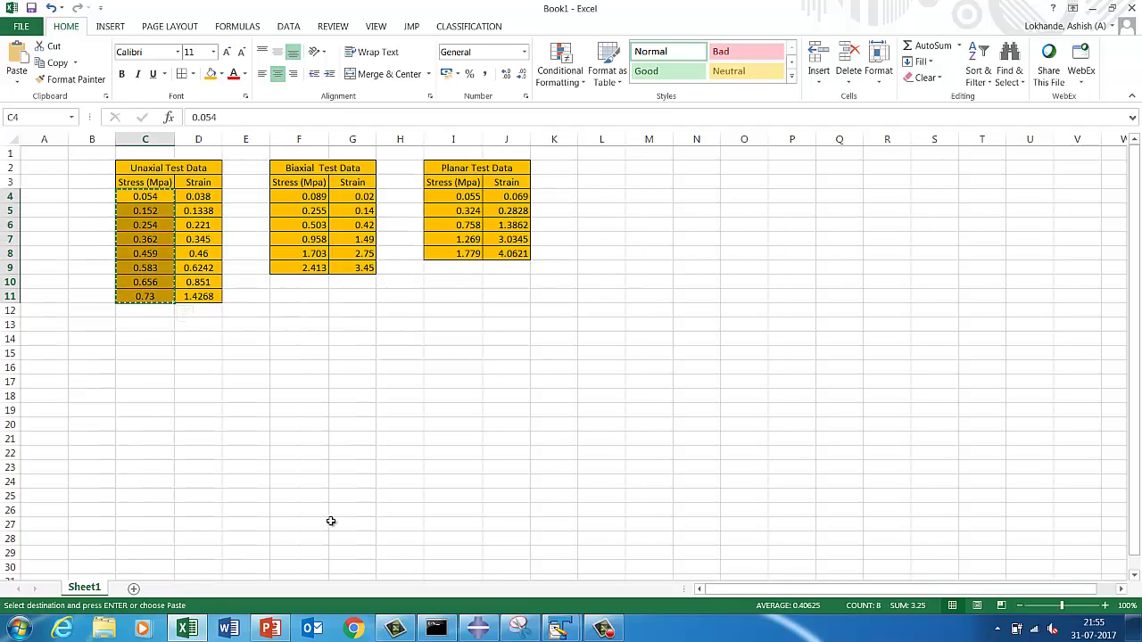
{"action": "left_click", "coordinate": [482, 631]}
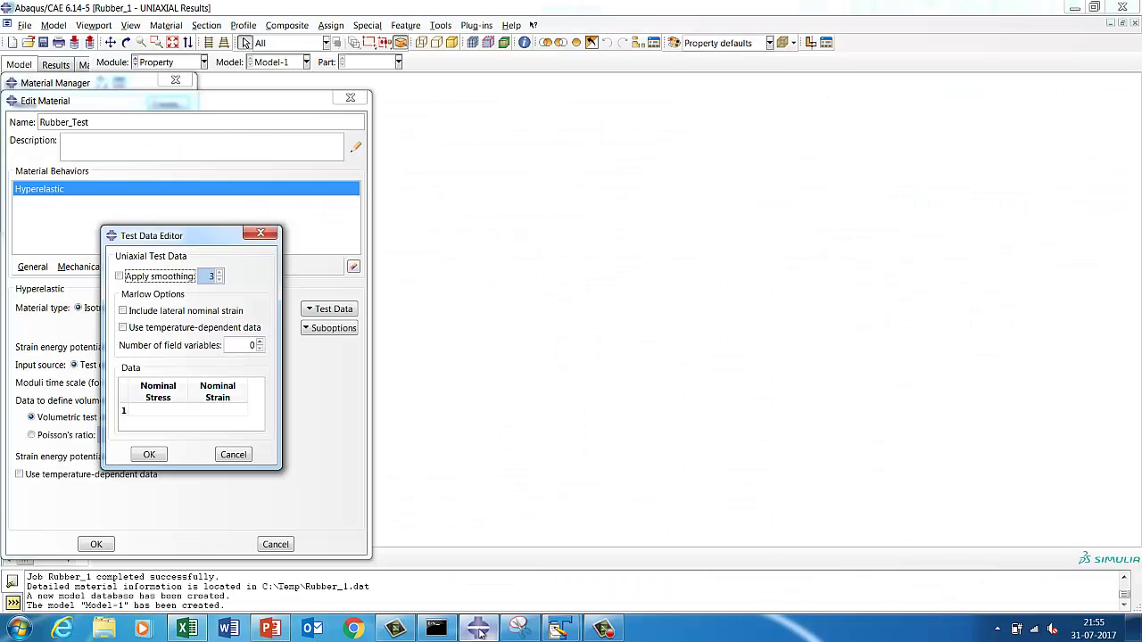
{"action": "right_click", "coordinate": [151, 415]}
{"action": "left_click", "coordinate": [175, 453]}
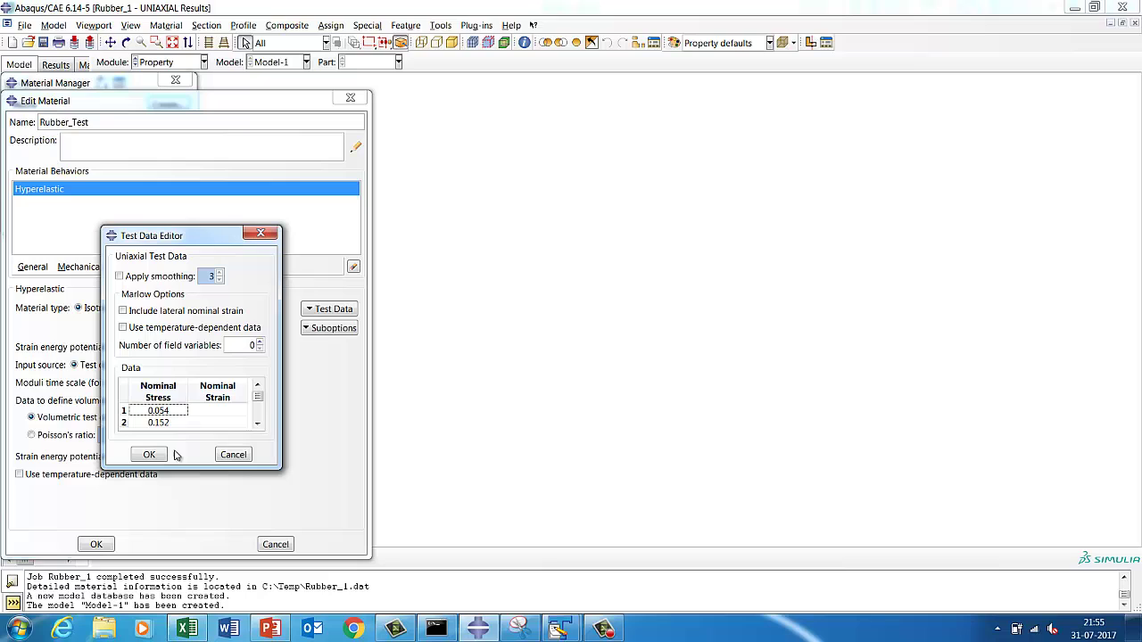
{"action": "scroll", "coordinate": [256, 402], "scroll_direction": "down", "scroll_amount": 3}
{"action": "scroll", "coordinate": [256, 402], "scroll_direction": "up", "scroll_amount": 3}
Step: Fill the uniaxial Nominal Strain column with the strain values D4:D11 from the Excel sheet and accept the uniaxial test data
{"action": "left_click", "coordinate": [222, 397]}
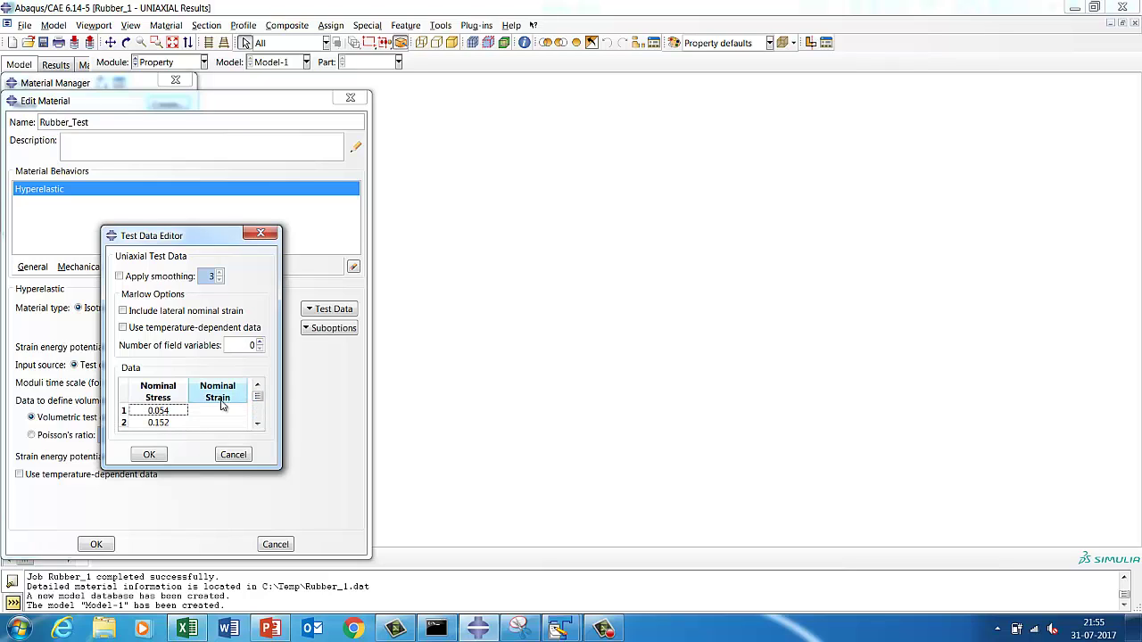
{"action": "left_click", "coordinate": [187, 629]}
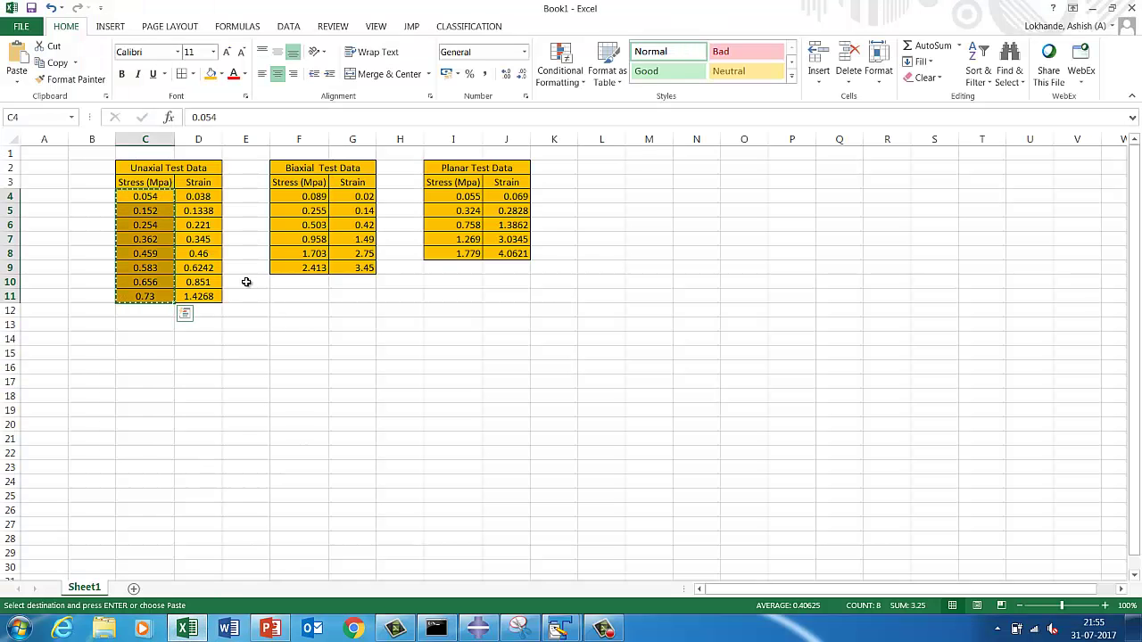
{"action": "left_click", "coordinate": [197, 197]}
{"action": "left_click_drag", "start_coordinate": [197, 225], "coordinate": [198, 296]}
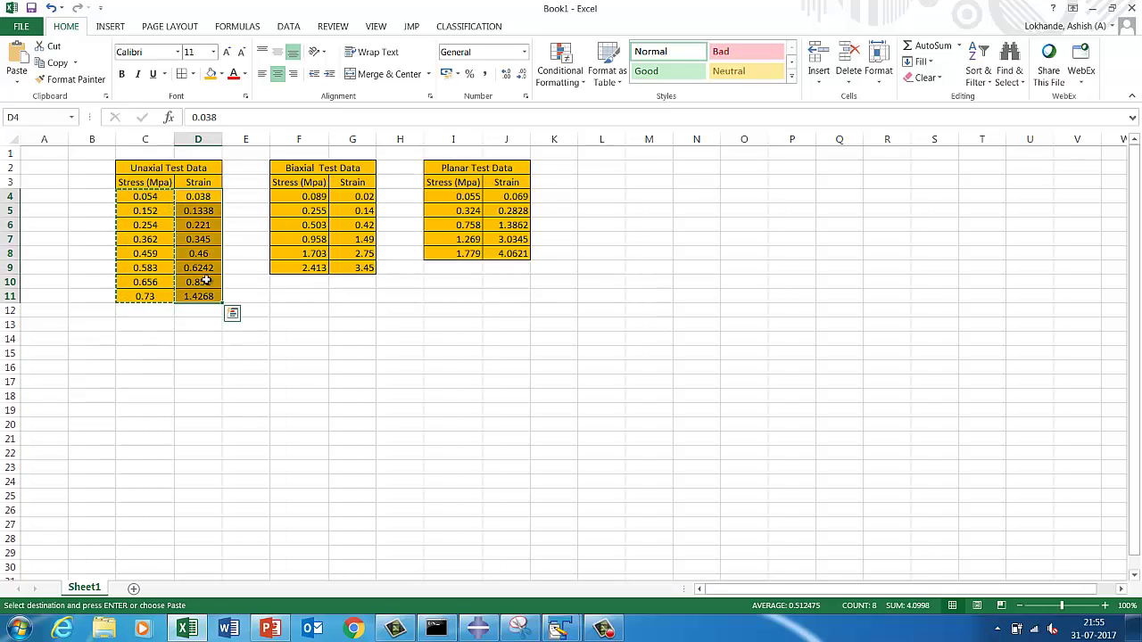
{"action": "right_click", "coordinate": [204, 276]}
{"action": "left_click", "coordinate": [242, 306]}
{"action": "left_click", "coordinate": [478, 629]}
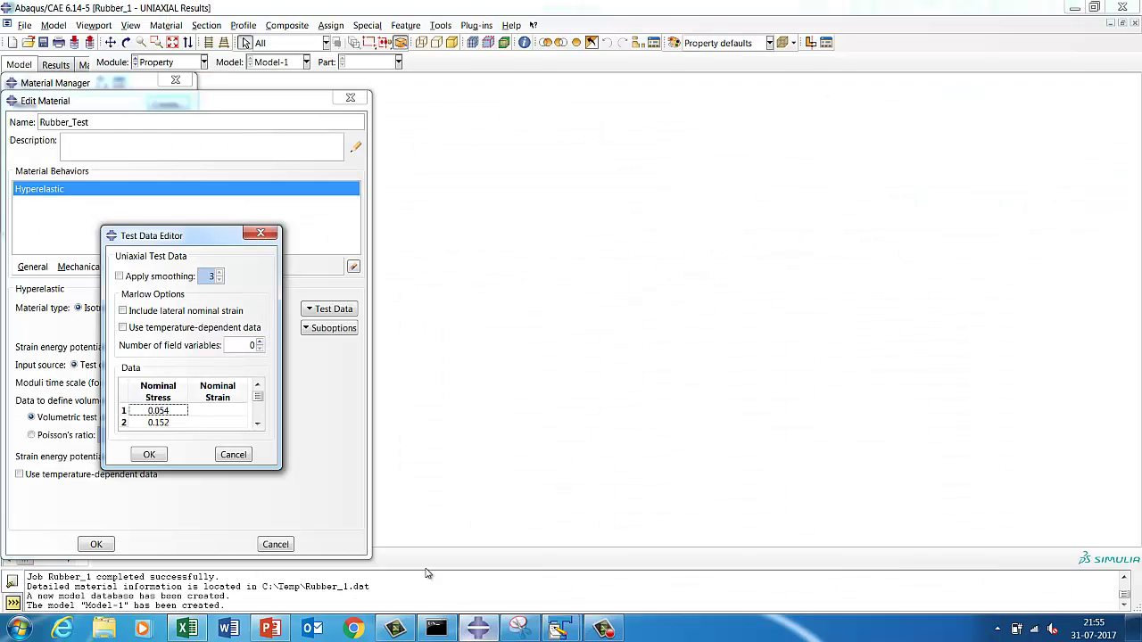
{"action": "right_click", "coordinate": [214, 416]}
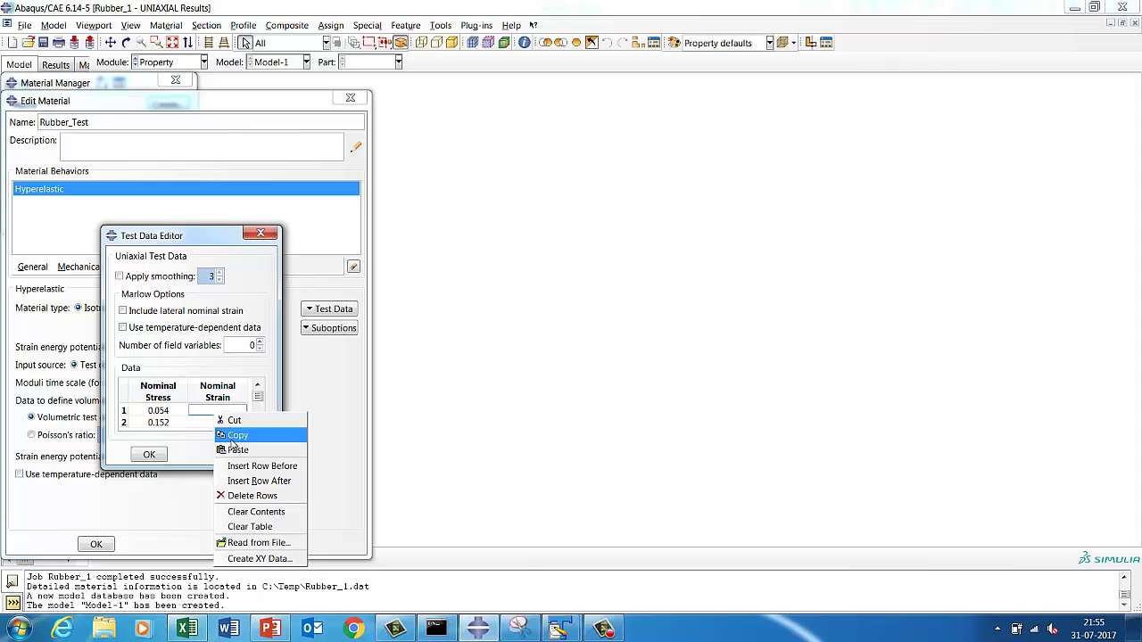
{"action": "left_click", "coordinate": [239, 448]}
{"action": "left_click_drag", "start_coordinate": [257, 397], "coordinate": [256, 425]}
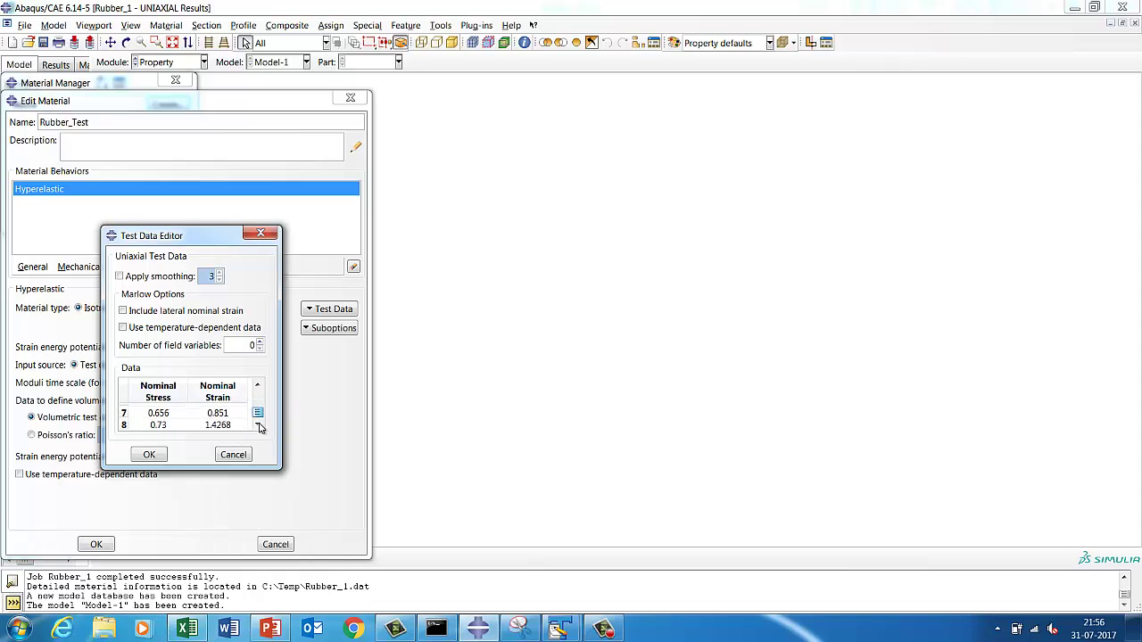
{"action": "left_click", "coordinate": [149, 454]}
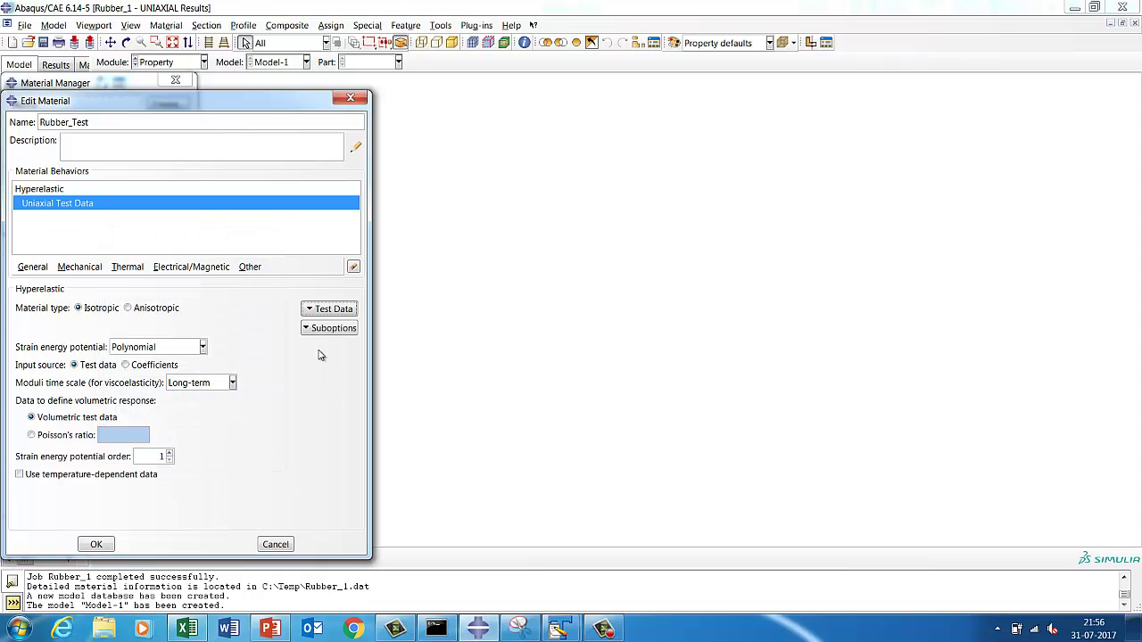
Step: Add biaxial test data and fill its Nominal Stress column with the biaxial stress values F4:F9 from the Excel sheet
{"action": "left_click", "coordinate": [308, 312]}
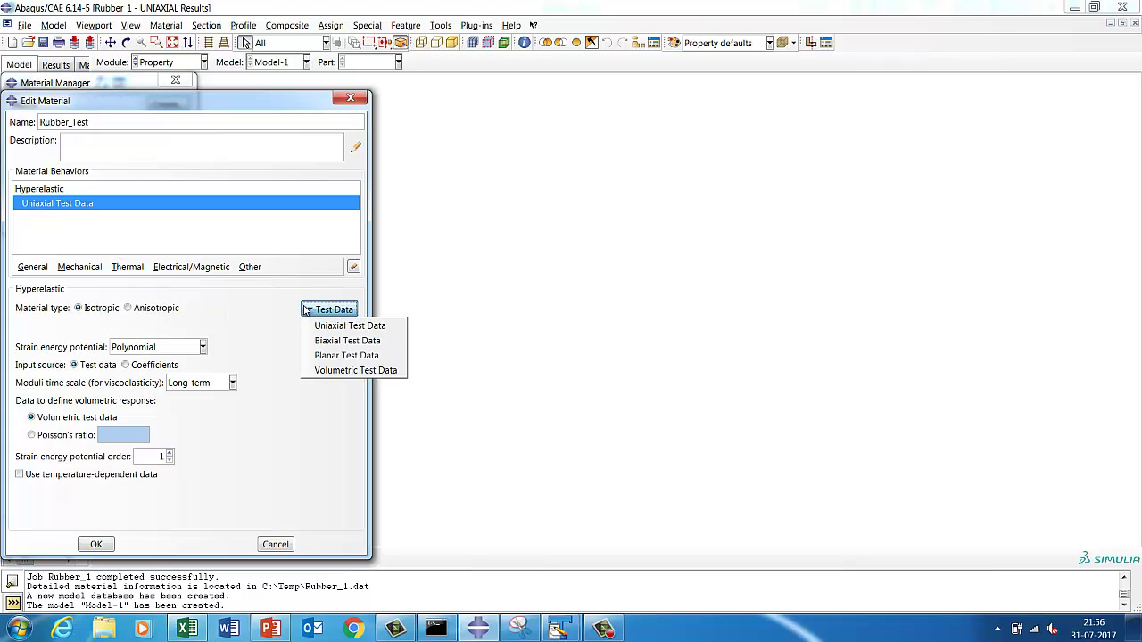
{"action": "left_click", "coordinate": [323, 339]}
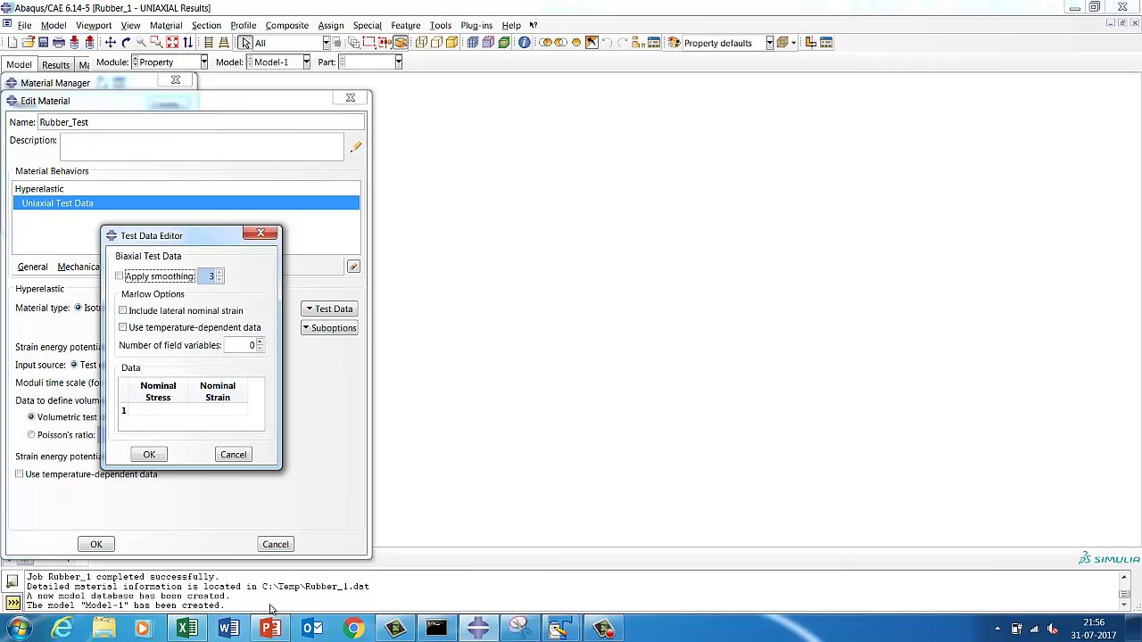
{"action": "left_click", "coordinate": [186, 628]}
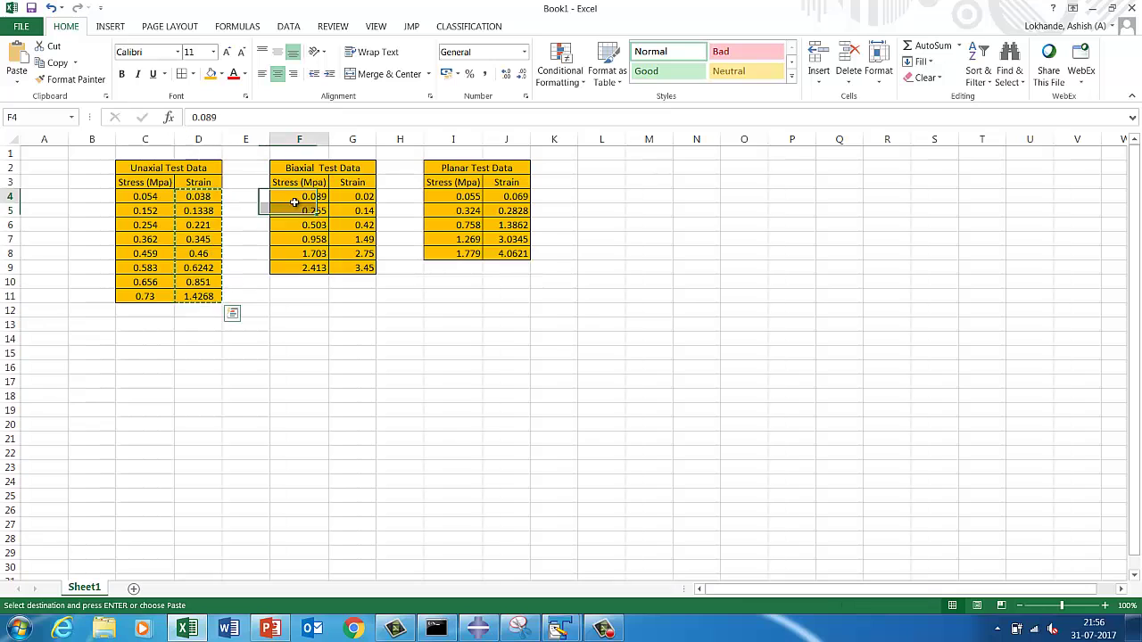
{"action": "left_click_drag", "start_coordinate": [294, 202], "coordinate": [306, 266]}
{"action": "right_click", "coordinate": [305, 266]}
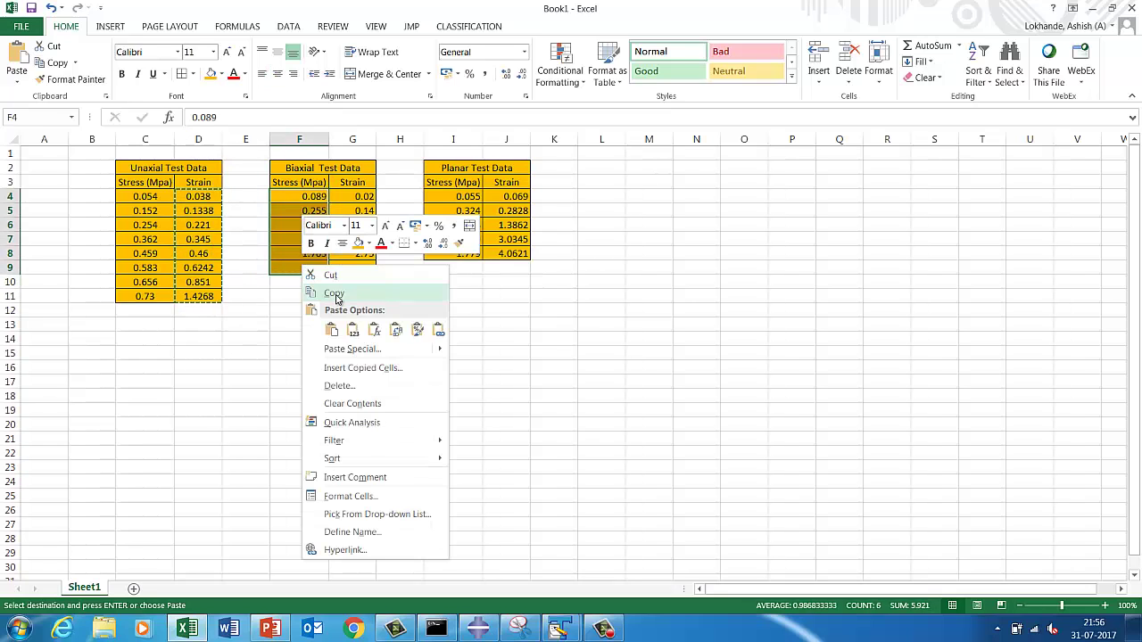
{"action": "left_click", "coordinate": [333, 293]}
{"action": "left_click", "coordinate": [479, 629]}
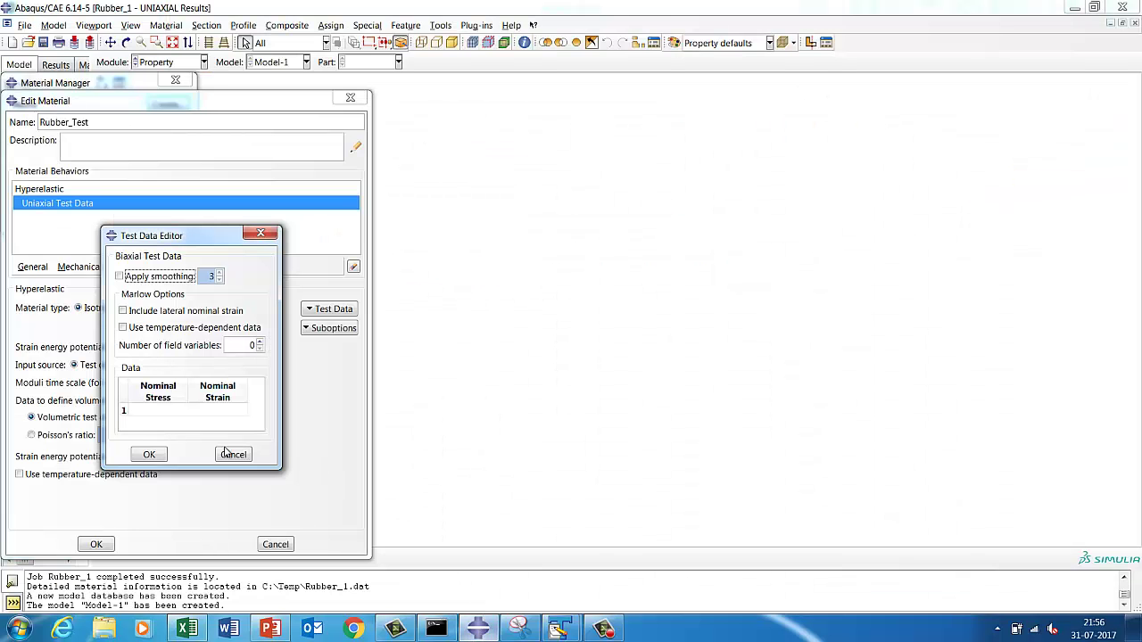
{"action": "left_click", "coordinate": [147, 415]}
{"action": "right_click", "coordinate": [147, 413]}
{"action": "left_click", "coordinate": [170, 449]}
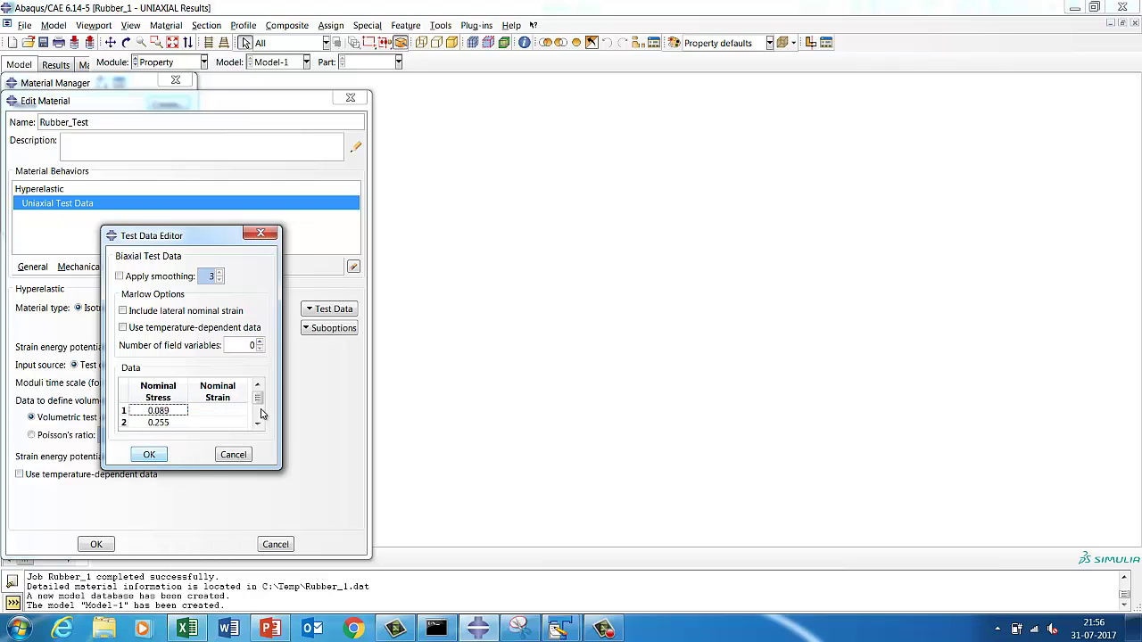
{"action": "mouse_move", "coordinate": [257, 401]}
{"action": "left_mouse_down"}
{"action": "mouse_move", "coordinate": [258, 416]}
{"action": "mouse_move", "coordinate": [261, 398]}
{"action": "left_mouse_up"}
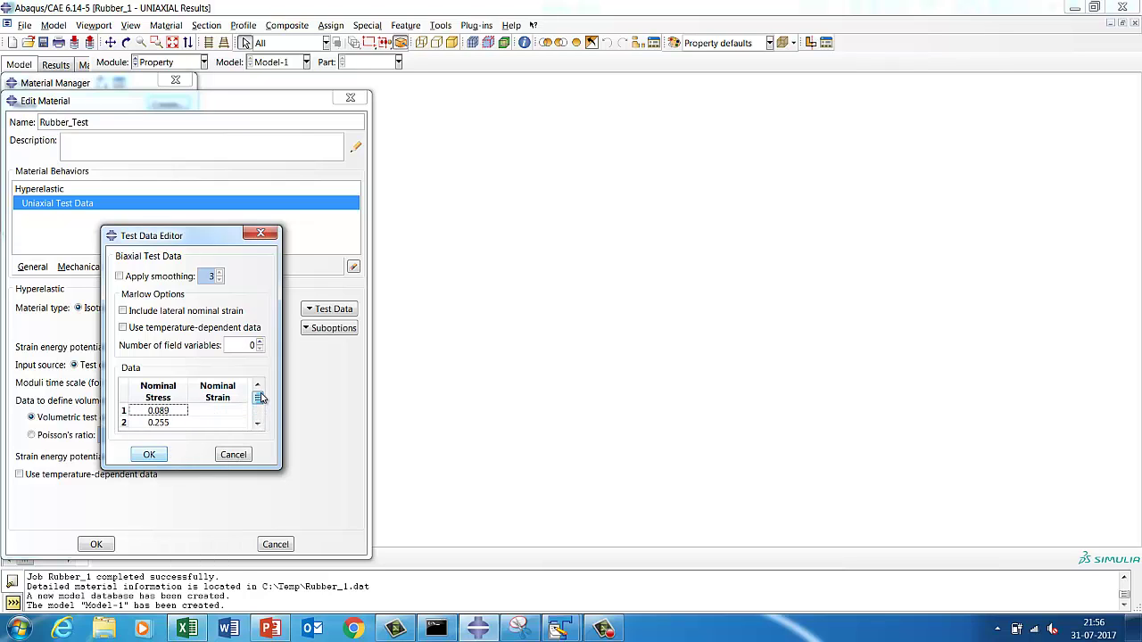
Step: Fill the biaxial Nominal Strain column with the strain values G4:G9 from the Excel sheet and accept the biaxial test data
{"action": "left_click", "coordinate": [188, 628]}
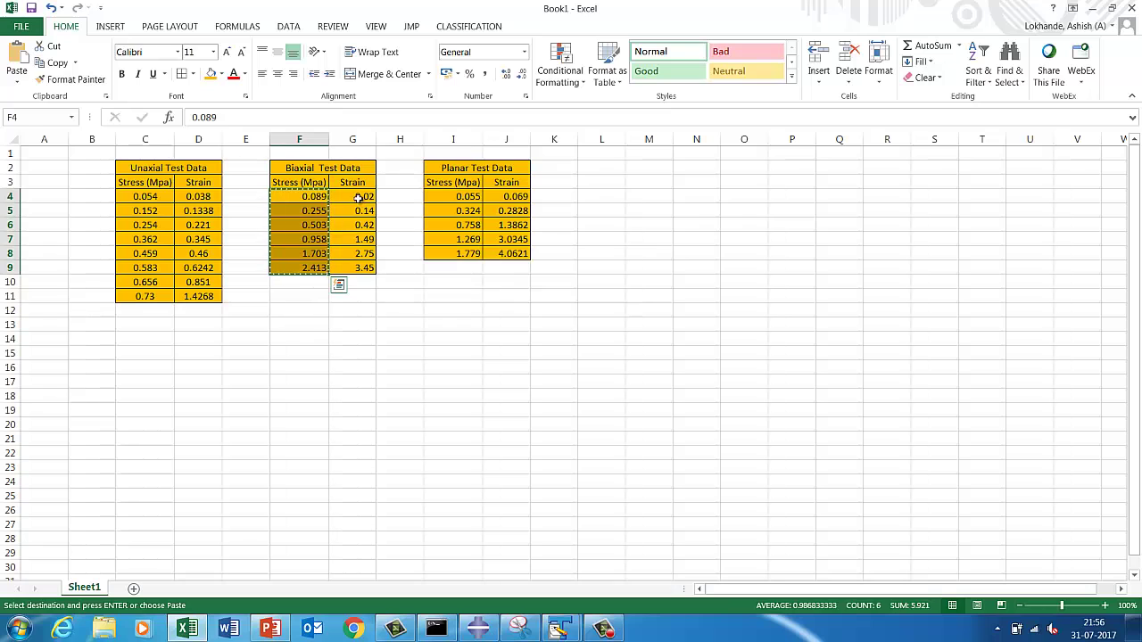
{"action": "left_click_drag", "start_coordinate": [359, 199], "coordinate": [364, 267]}
{"action": "right_click", "coordinate": [364, 271]}
{"action": "left_click", "coordinate": [391, 289]}
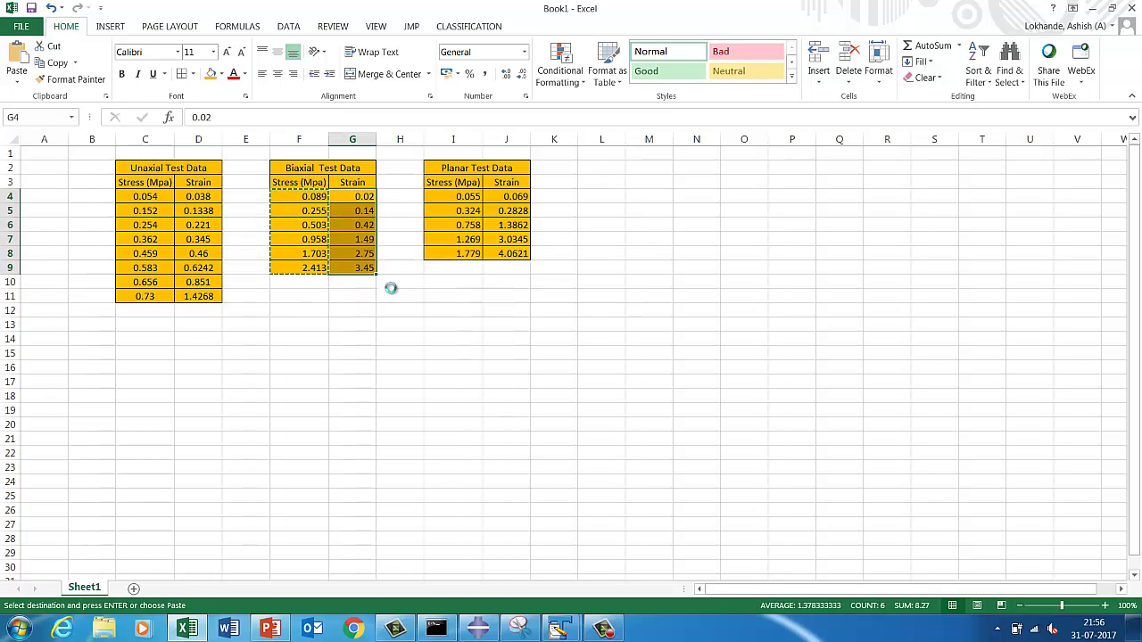
{"action": "left_click", "coordinate": [478, 628]}
{"action": "left_click", "coordinate": [206, 412]}
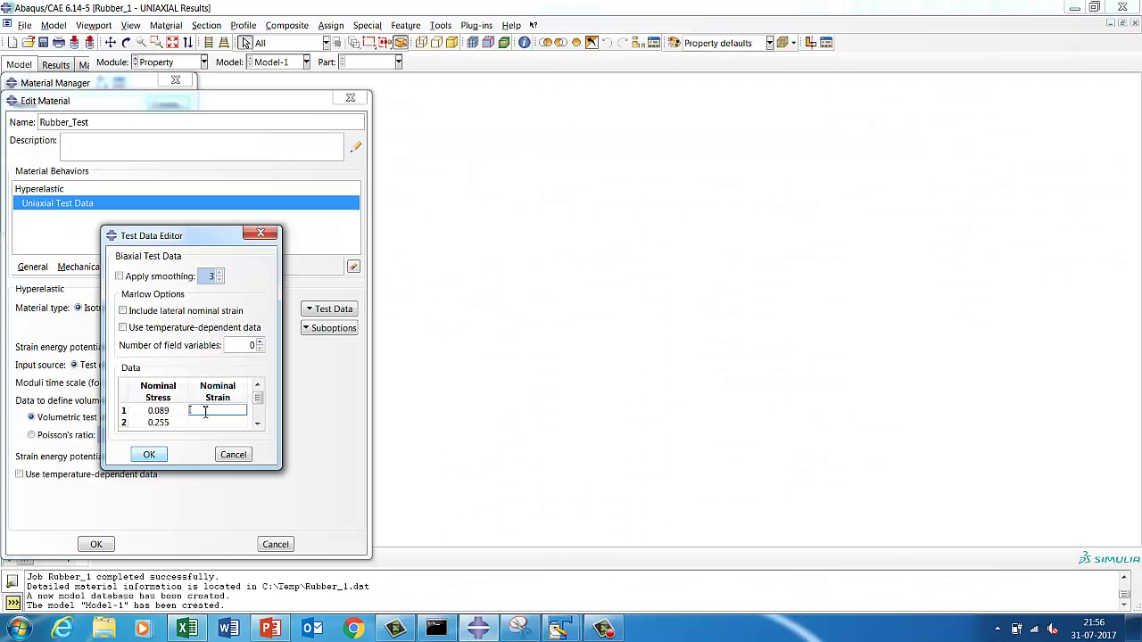
{"action": "right_click", "coordinate": [203, 412]}
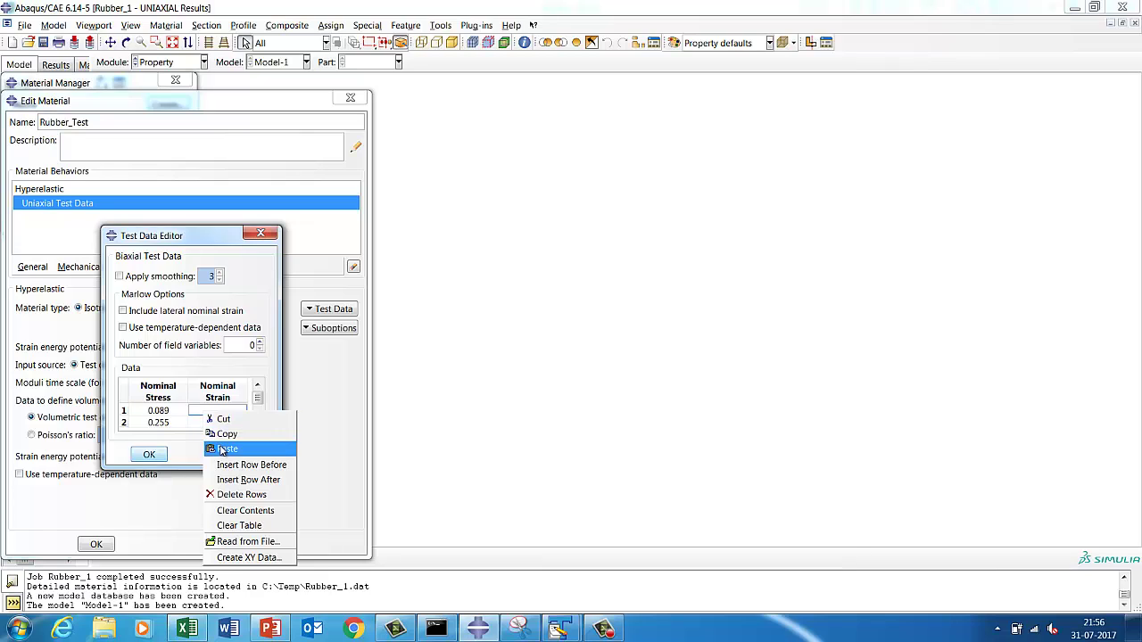
{"action": "left_click", "coordinate": [222, 450]}
{"action": "scroll", "coordinate": [224, 424], "scroll_direction": "down", "scroll_amount": 2}
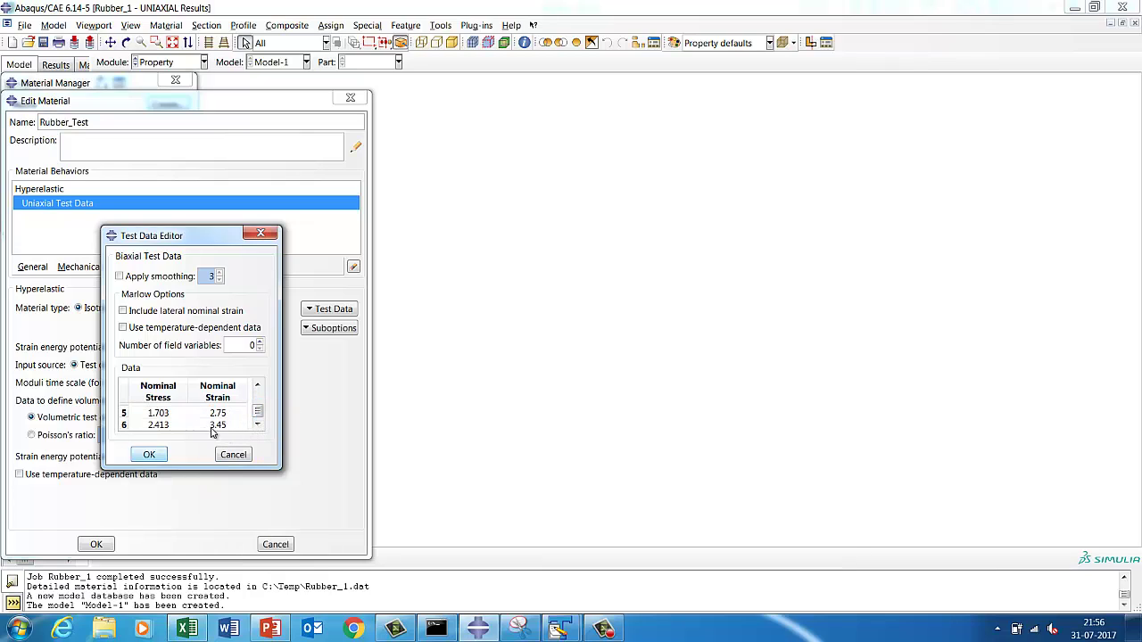
{"action": "left_click", "coordinate": [146, 456]}
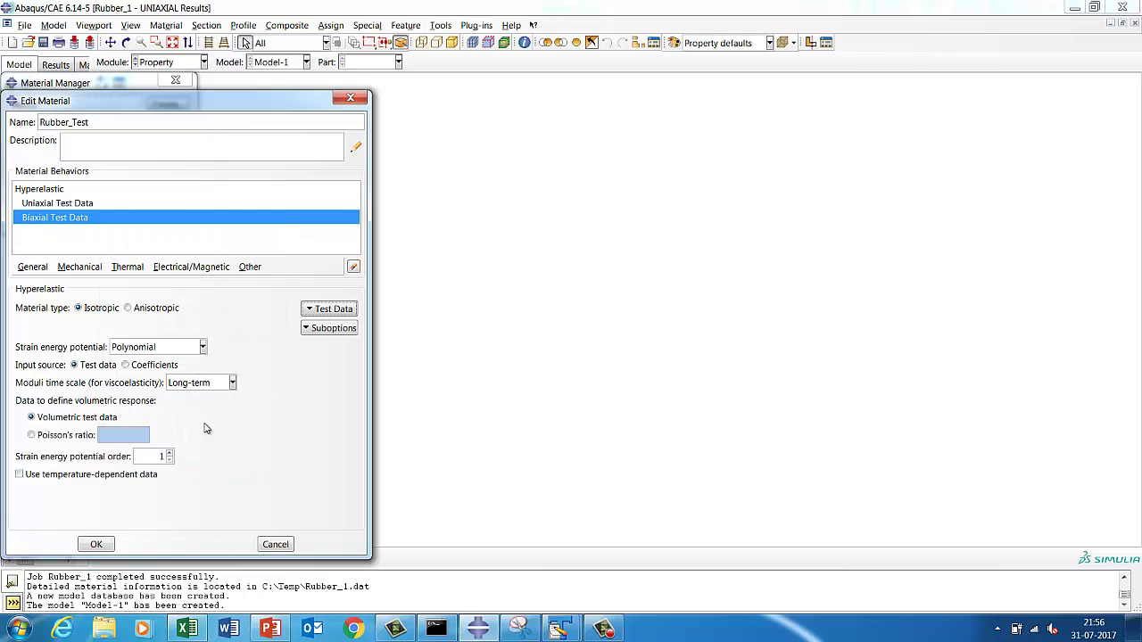
Step: Add planar test data and fill its Nominal Stress column with the planar stress values I4:I8 from the Excel sheet
{"action": "left_click", "coordinate": [311, 313]}
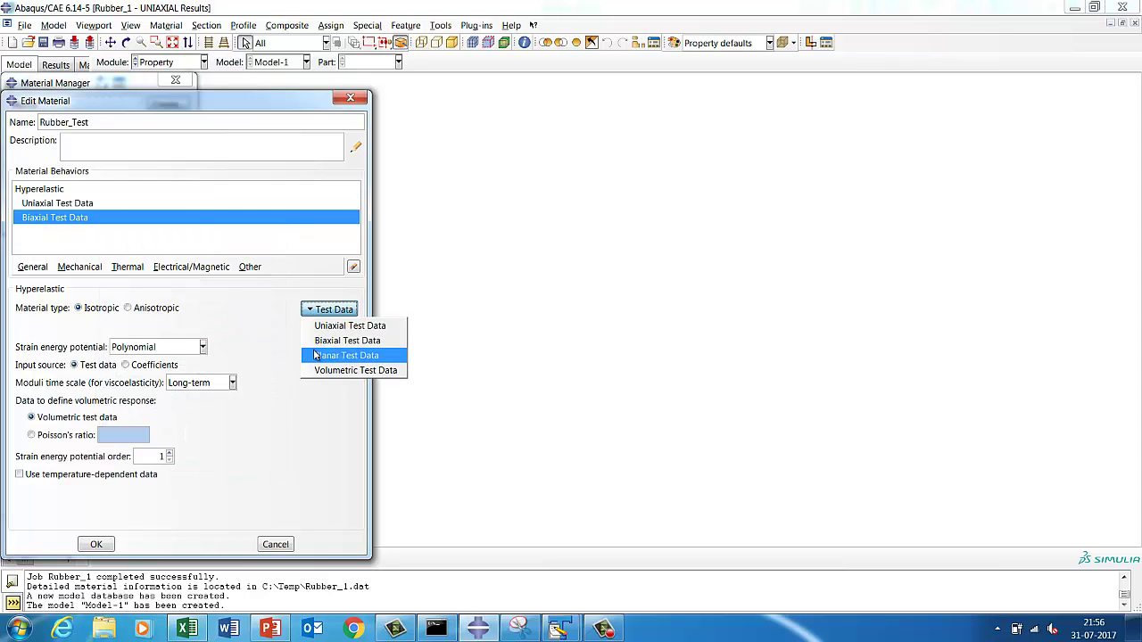
{"action": "left_click", "coordinate": [316, 356]}
{"action": "left_click", "coordinate": [187, 629]}
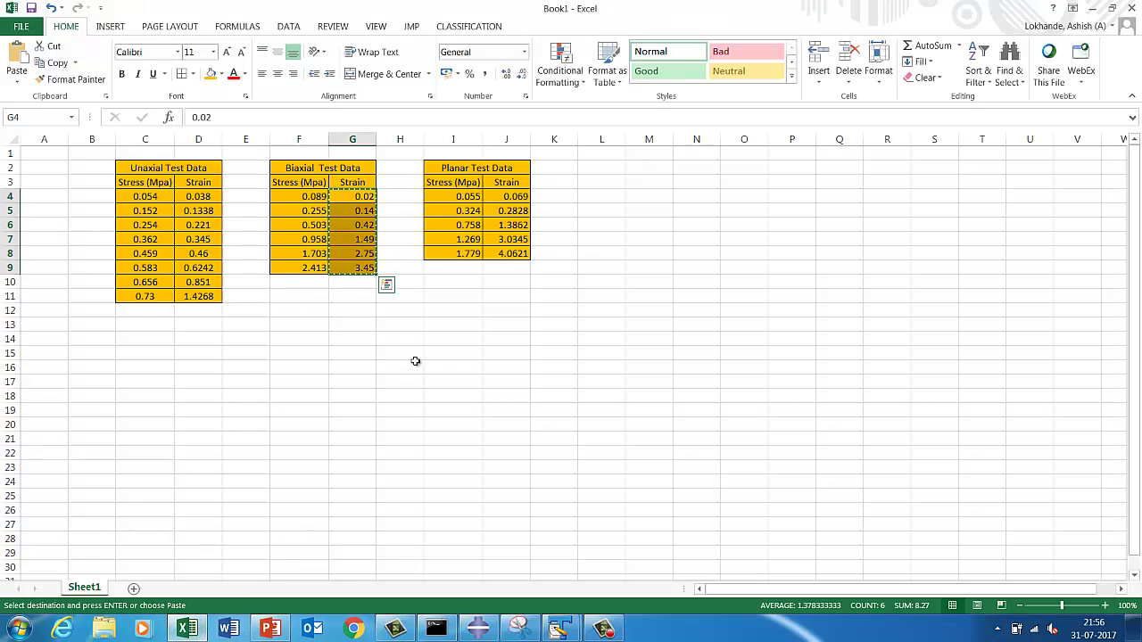
{"action": "left_click_drag", "start_coordinate": [451, 198], "coordinate": [451, 254]}
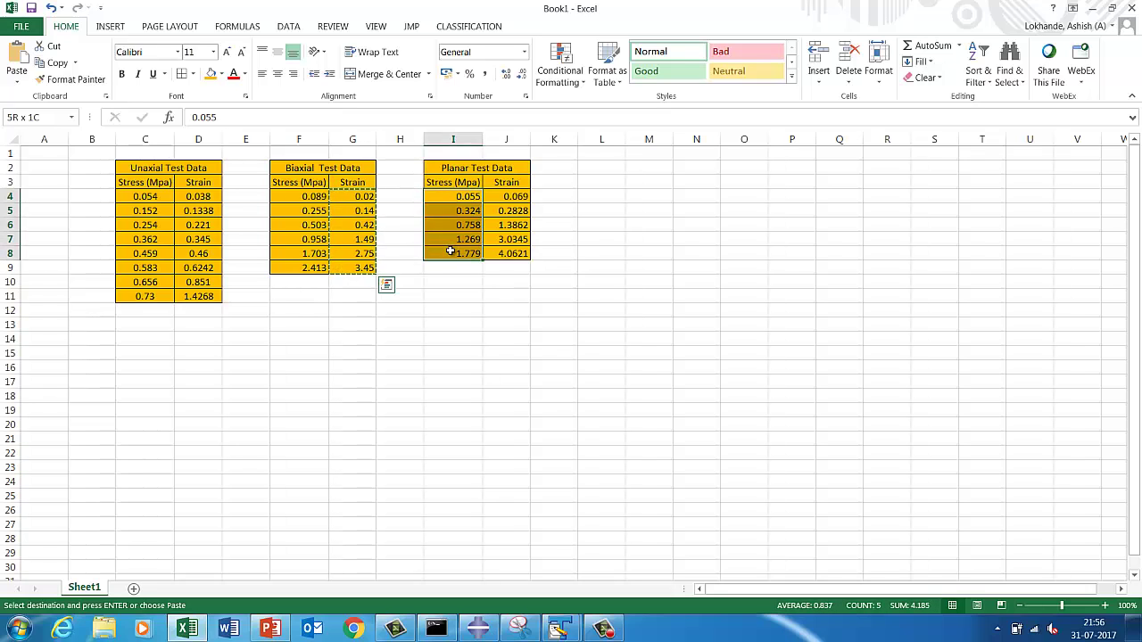
{"action": "right_click", "coordinate": [451, 253]}
{"action": "left_click", "coordinate": [479, 280]}
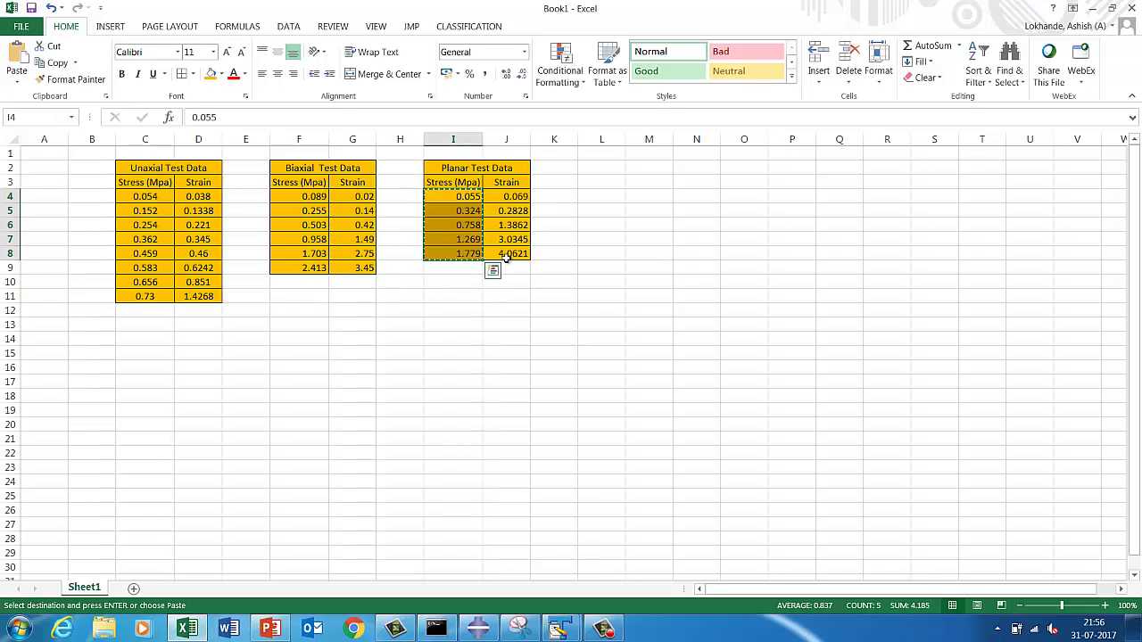
{"action": "left_click", "coordinate": [479, 629]}
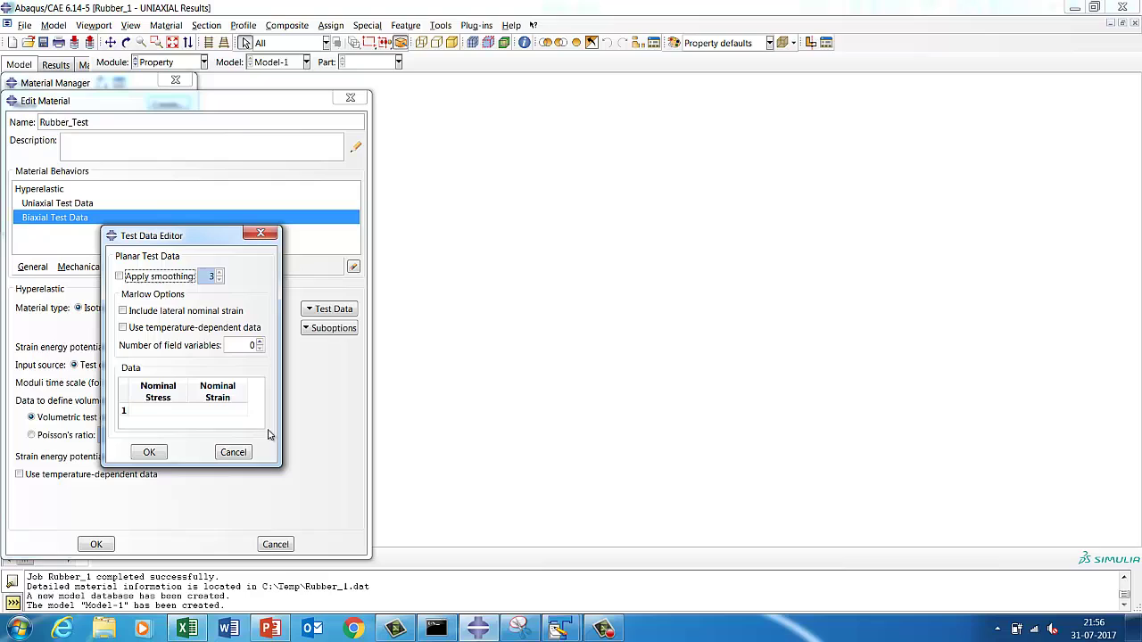
{"action": "left_click", "coordinate": [168, 411]}
{"action": "right_click", "coordinate": [168, 412]}
{"action": "left_click", "coordinate": [185, 449]}
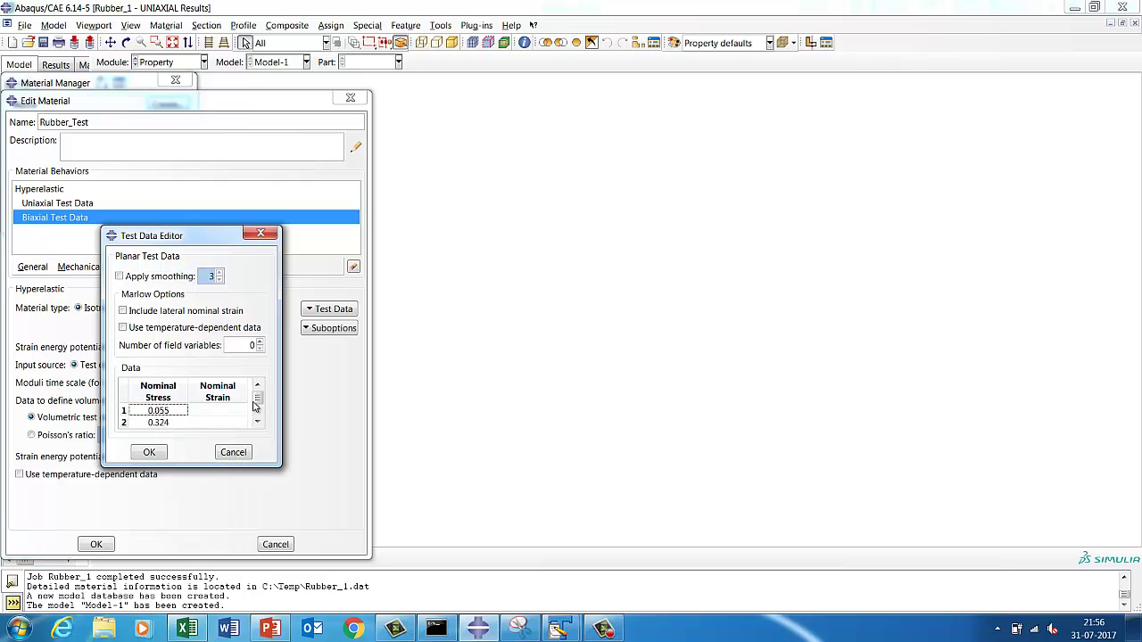
{"action": "mouse_move", "coordinate": [258, 397]}
{"action": "left_mouse_down"}
{"action": "mouse_move", "coordinate": [257, 419]}
{"action": "mouse_move", "coordinate": [258, 398]}
{"action": "left_mouse_up"}
Step: Fill the planar Nominal Strain column with the strain values J4:J8 from the Excel sheet and accept the planar test data
{"action": "left_click", "coordinate": [205, 628]}
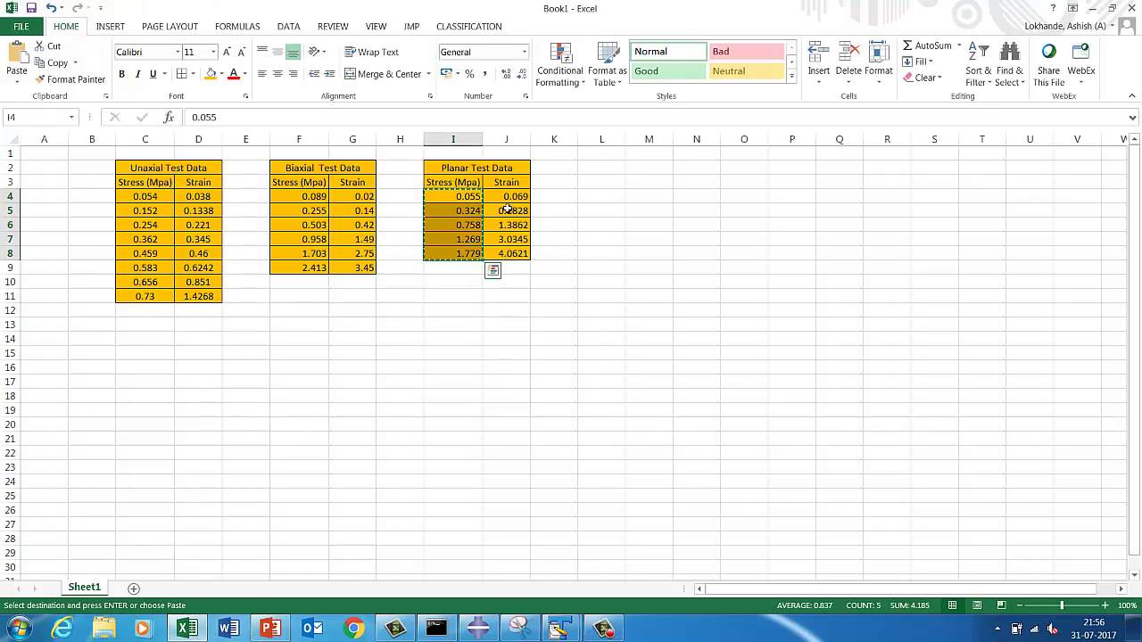
{"action": "left_click_drag", "start_coordinate": [506, 197], "coordinate": [506, 254]}
{"action": "right_click", "coordinate": [504, 251]}
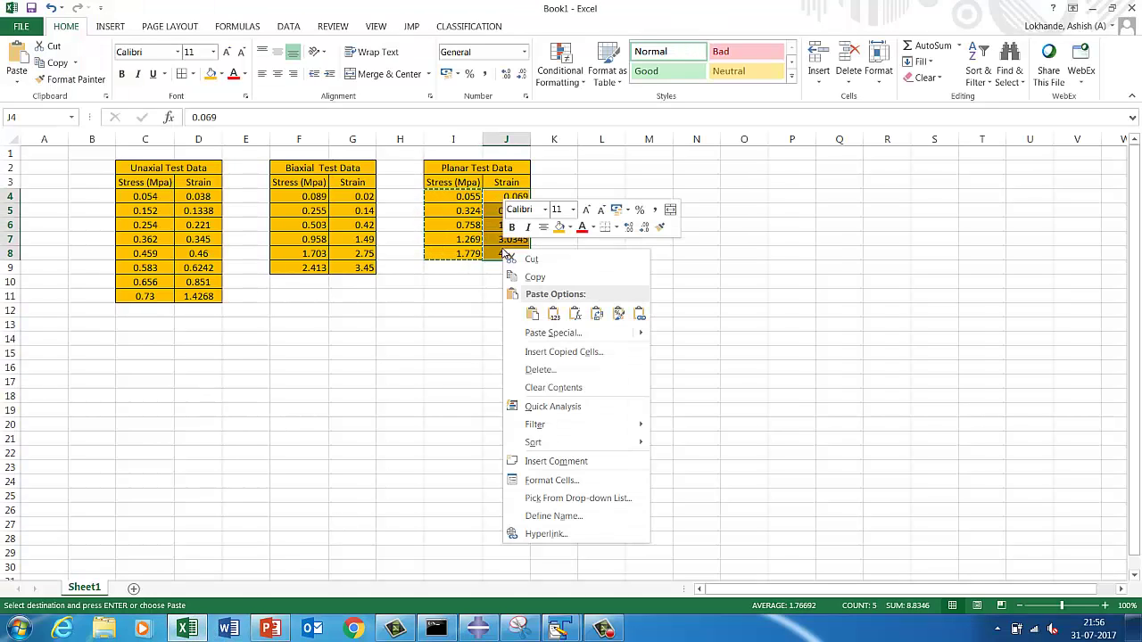
{"action": "left_click", "coordinate": [526, 278]}
{"action": "left_click", "coordinate": [478, 629]}
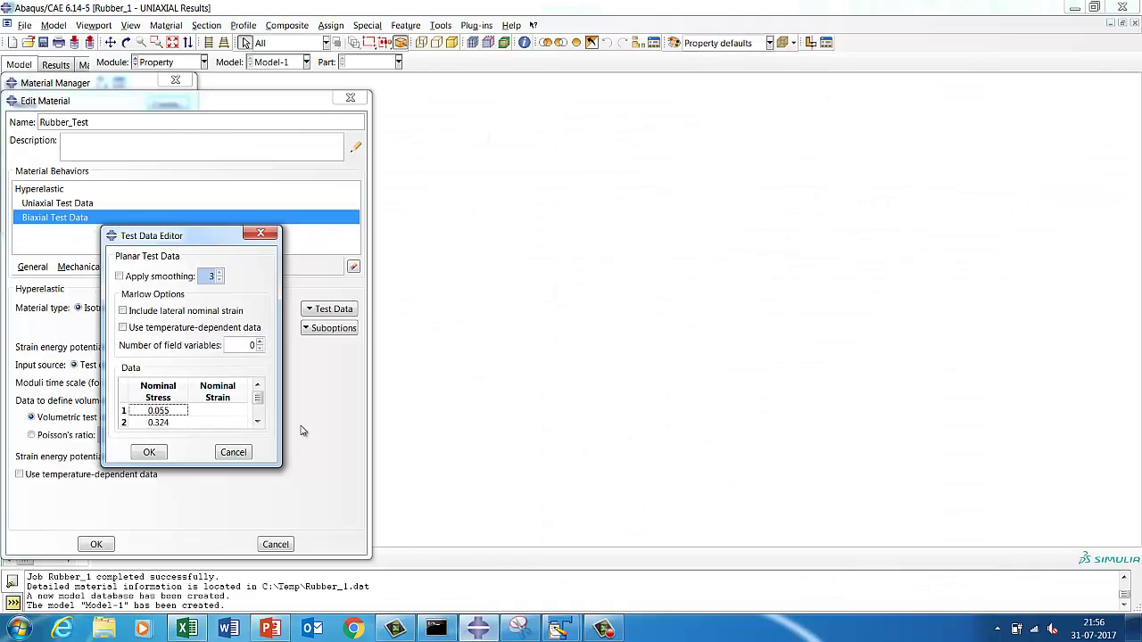
{"action": "right_click", "coordinate": [219, 412]}
{"action": "left_click", "coordinate": [241, 451]}
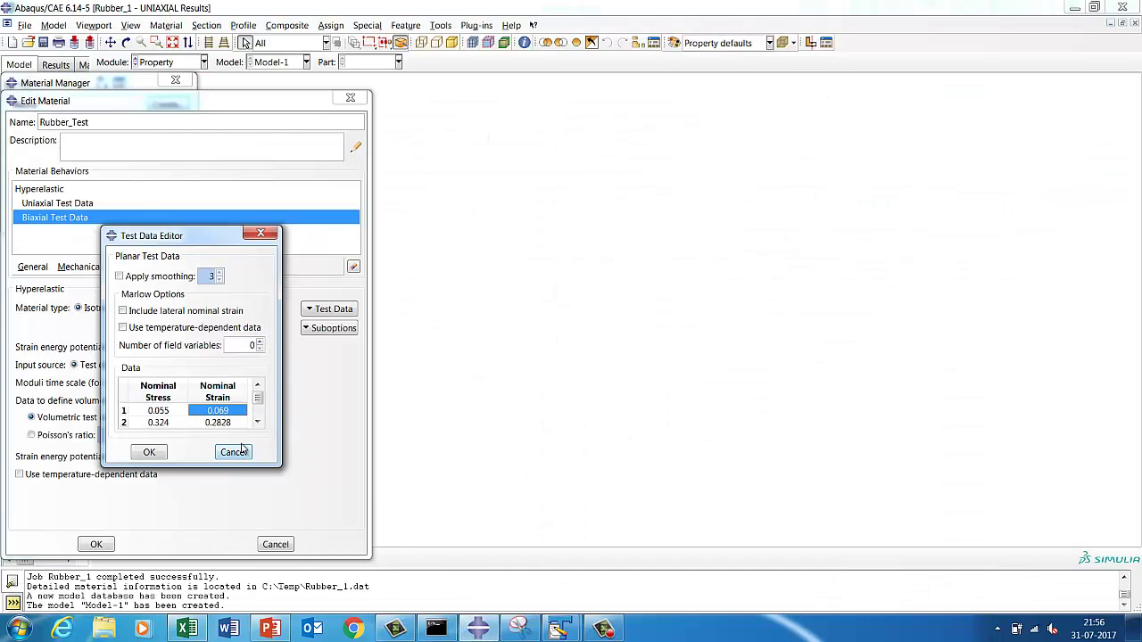
{"action": "scroll", "coordinate": [257, 424], "scroll_direction": "down", "scroll_amount": 1}
{"action": "left_click", "coordinate": [149, 452]}
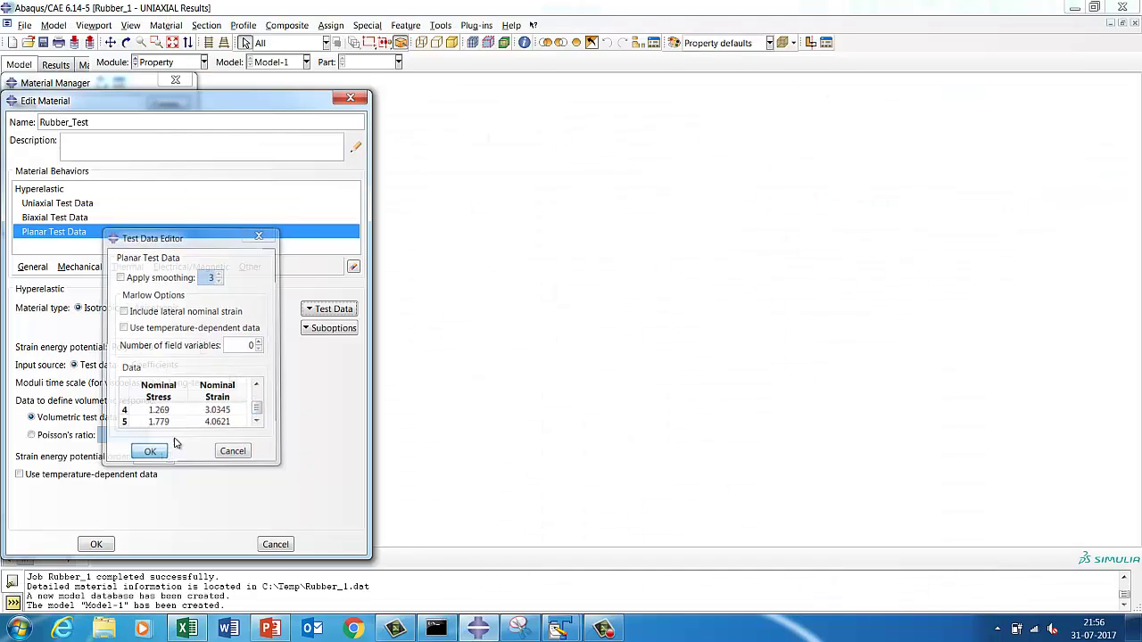
Step: Check the complete stress-strain tables stored in the material's uniaxial and biaxial test data
{"action": "left_click", "coordinate": [80, 205]}
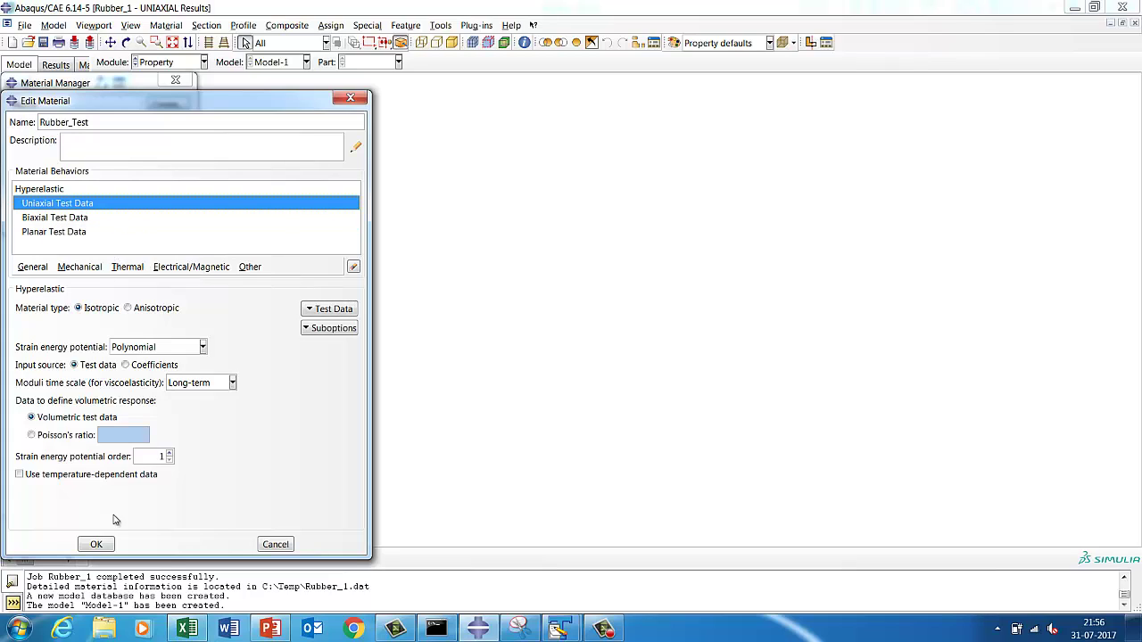
{"action": "double_click", "coordinate": [62, 205]}
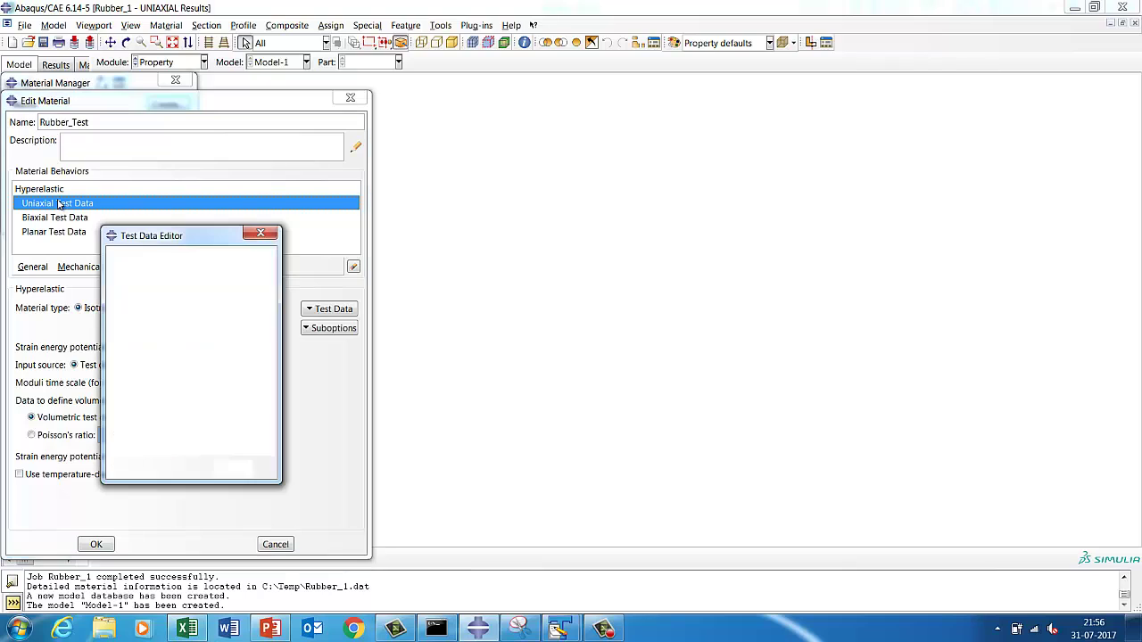
{"action": "scroll", "coordinate": [258, 423], "scroll_direction": "down", "scroll_amount": 3}
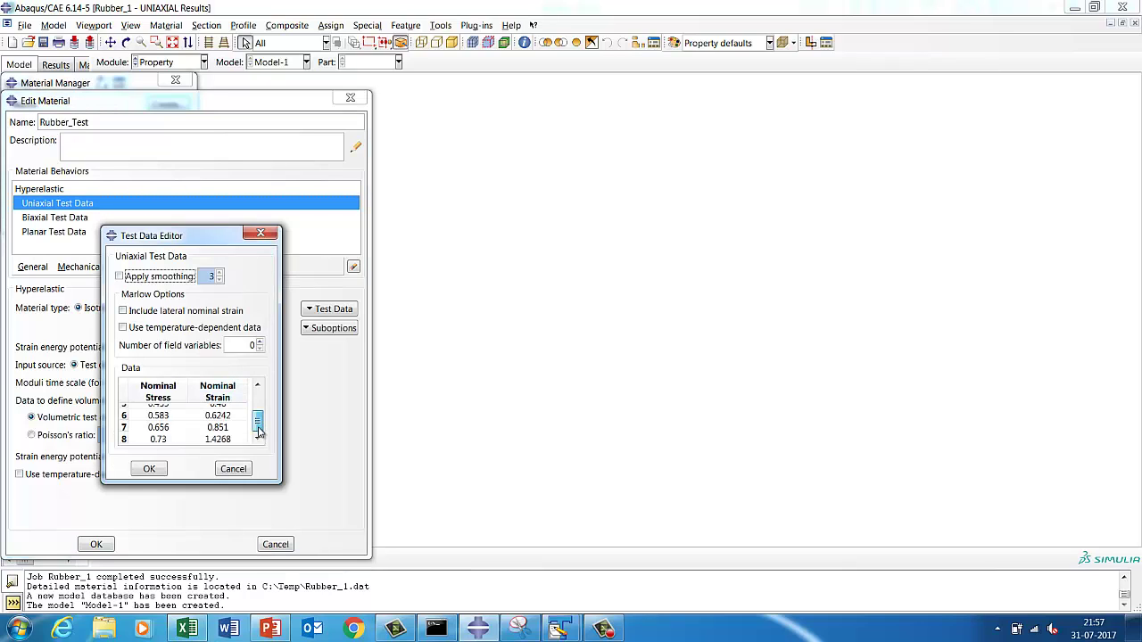
{"action": "mouse_move", "coordinate": [258, 428]}
{"action": "left_mouse_down"}
{"action": "mouse_move", "coordinate": [258, 402]}
{"action": "mouse_move", "coordinate": [257, 421]}
{"action": "left_mouse_up"}
{"action": "left_click", "coordinate": [153, 468]}
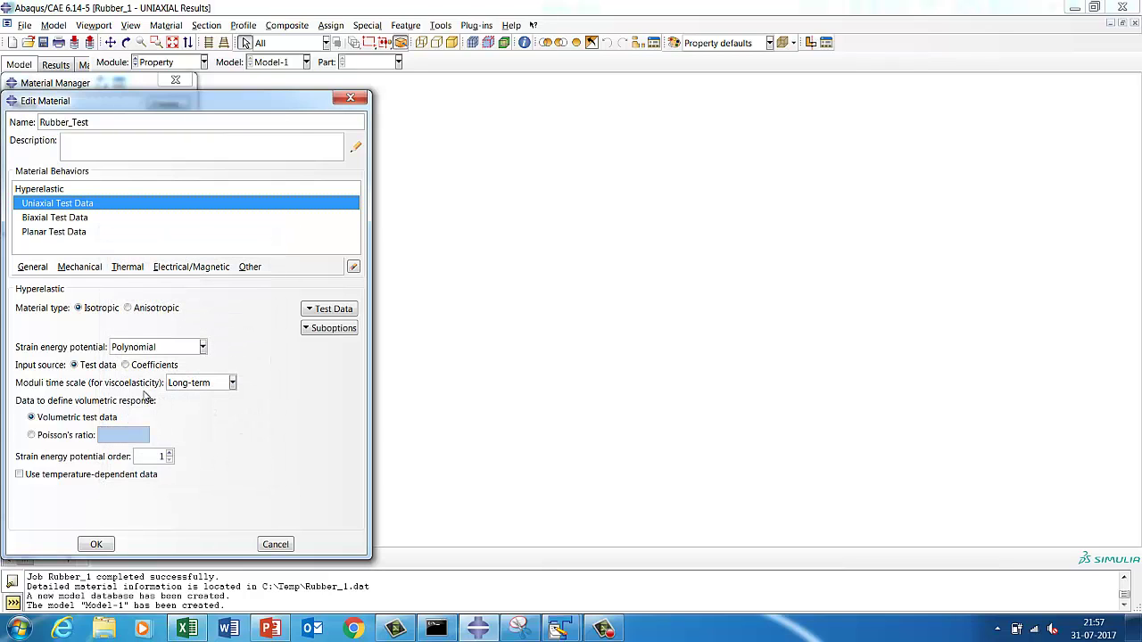
{"action": "double_click", "coordinate": [80, 219]}
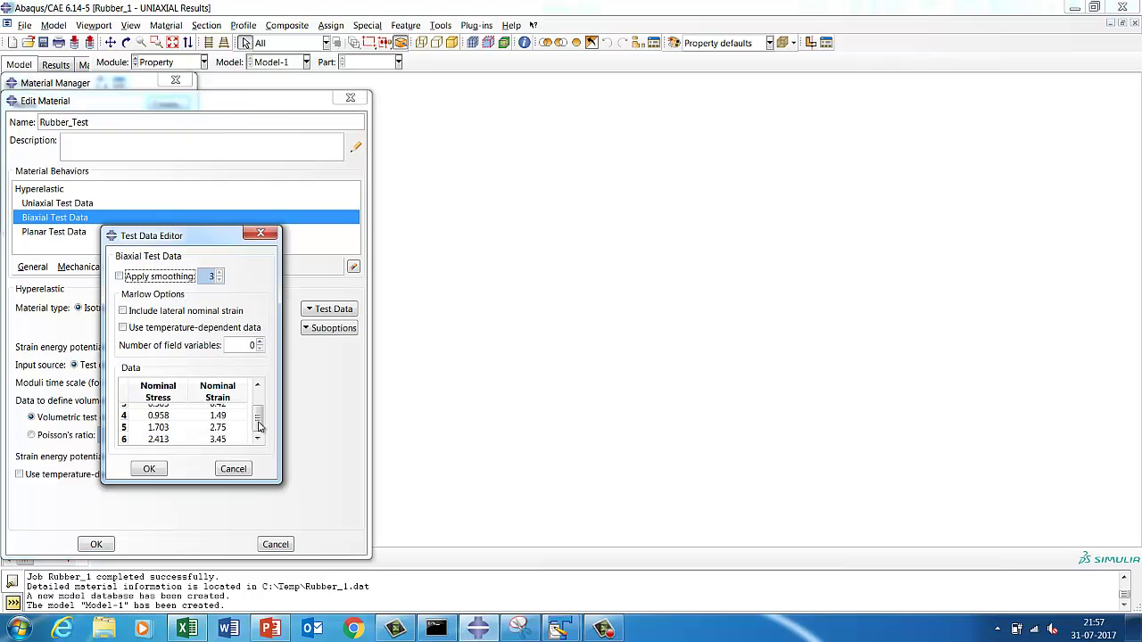
{"action": "left_click", "coordinate": [151, 468]}
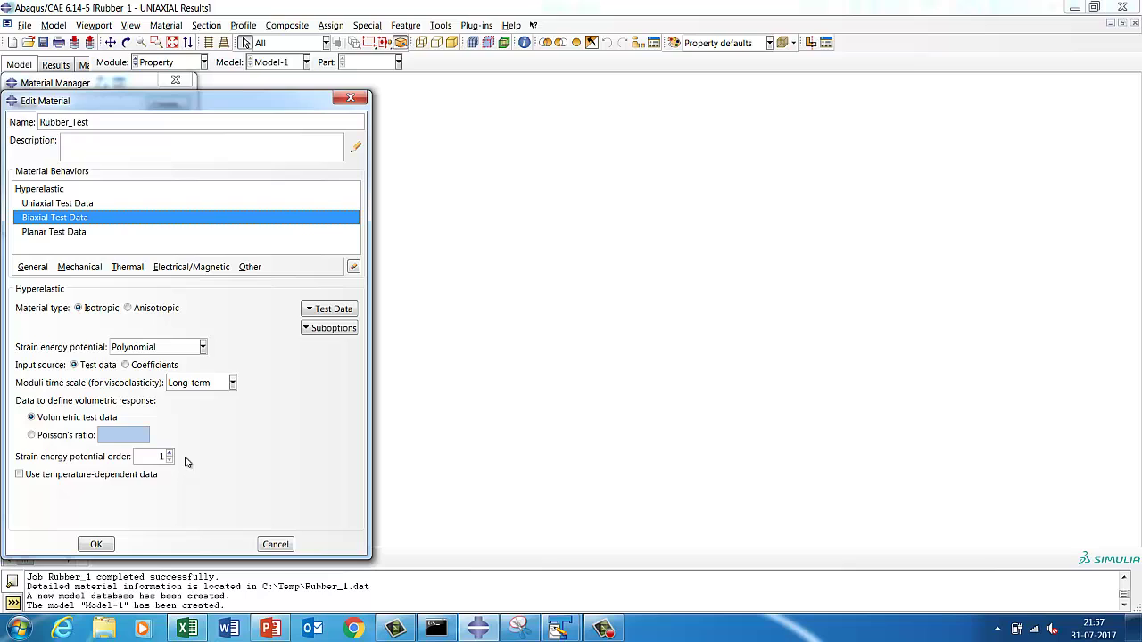
Step: Save the Rubber_Test material and open its evaluation setup, reviewing the available strain energy potentials
{"action": "left_click", "coordinate": [98, 545]}
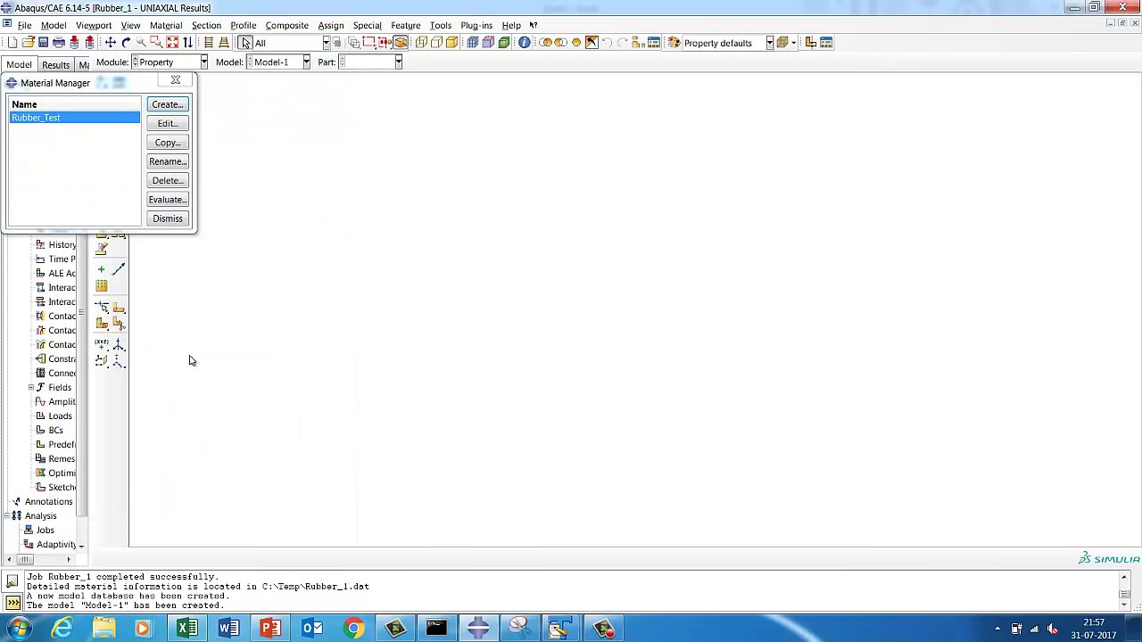
{"action": "left_click", "coordinate": [172, 203]}
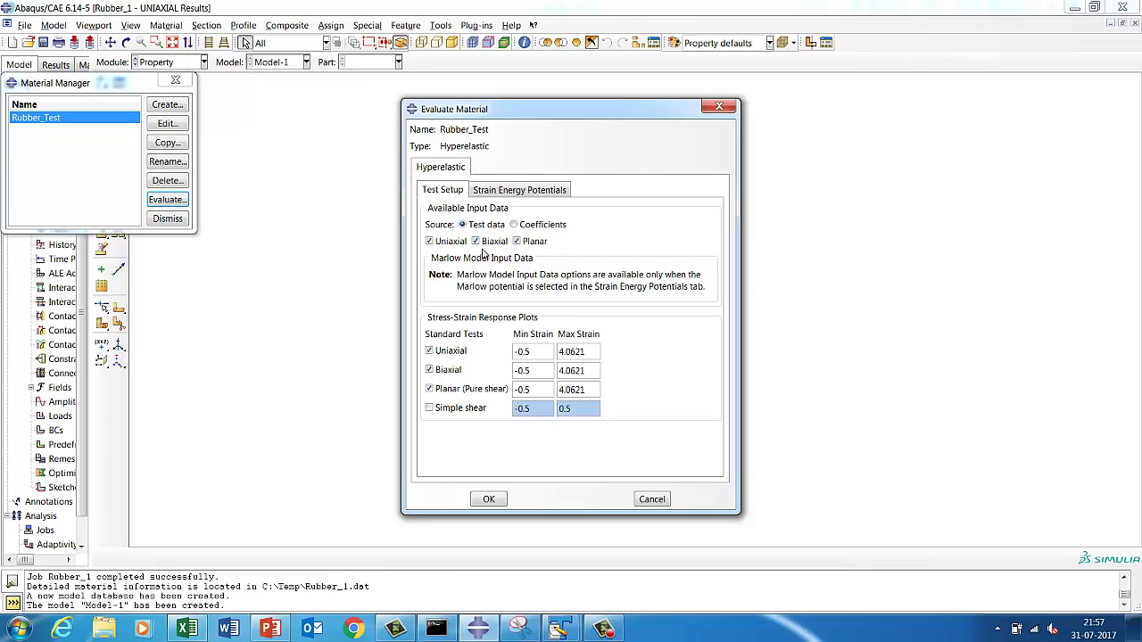
{"action": "left_click", "coordinate": [517, 191]}
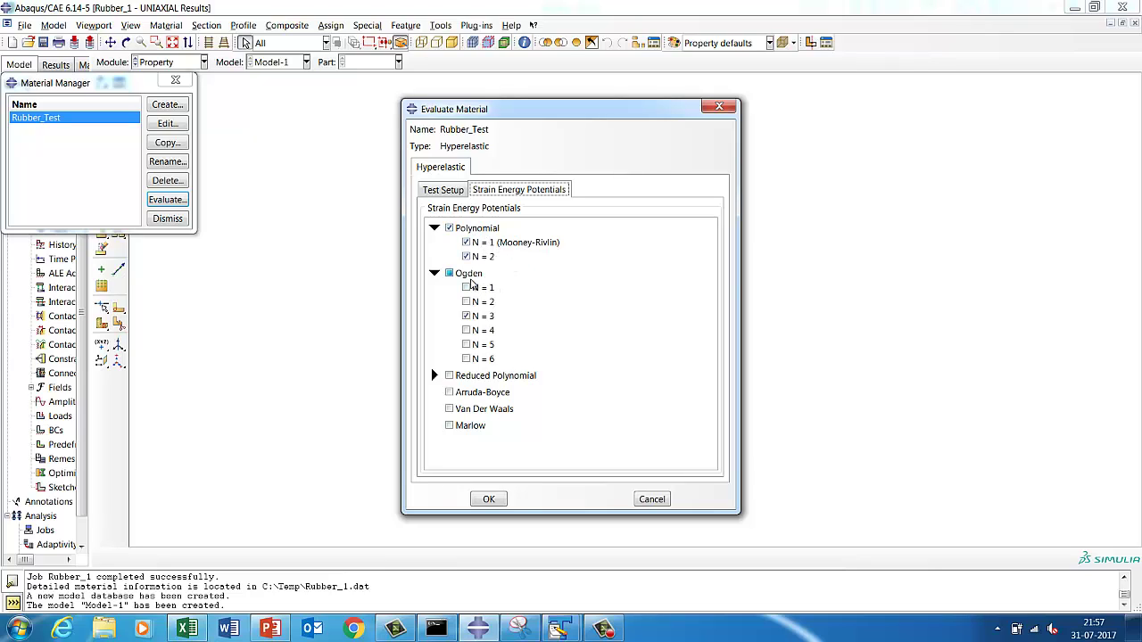
{"action": "left_click", "coordinate": [452, 428]}
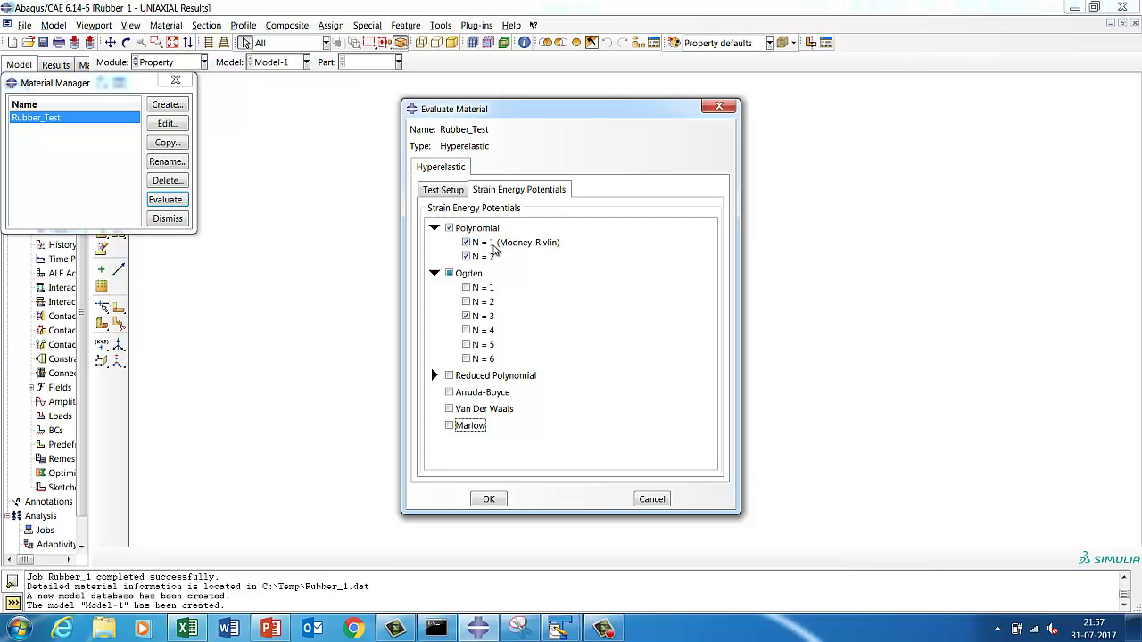
{"action": "left_click", "coordinate": [443, 191]}
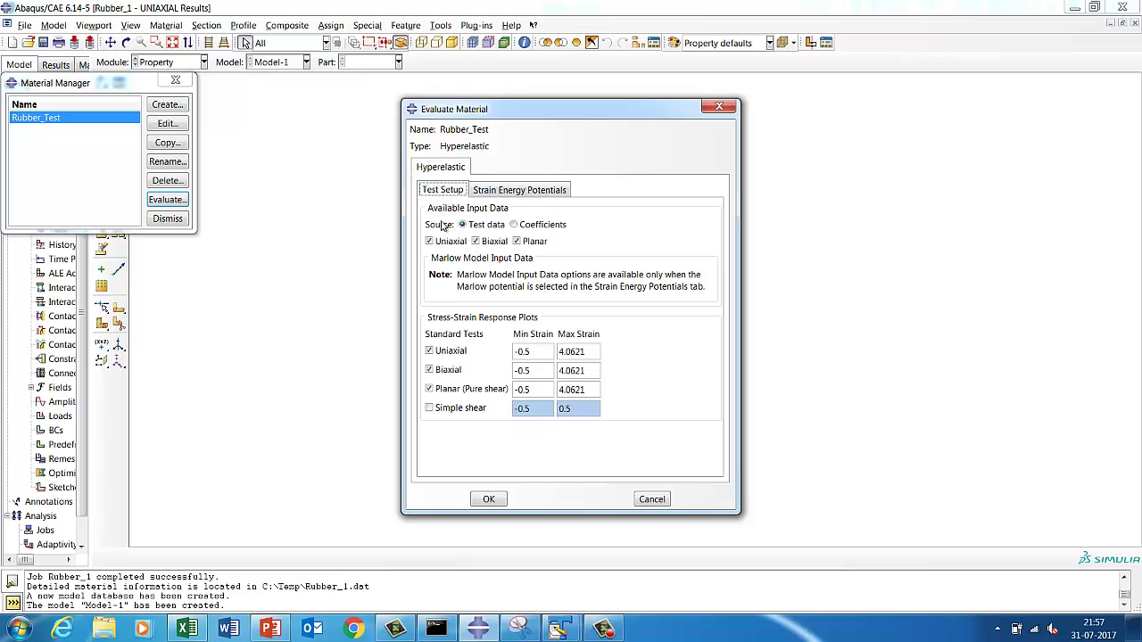
Step: Set the minimum strain to 0 for the uniaxial, biaxial and planar response plots and run the material evaluation
{"action": "left_click_drag", "start_coordinate": [534, 351], "coordinate": [501, 351]}
{"action": "key", "text": "shift"}
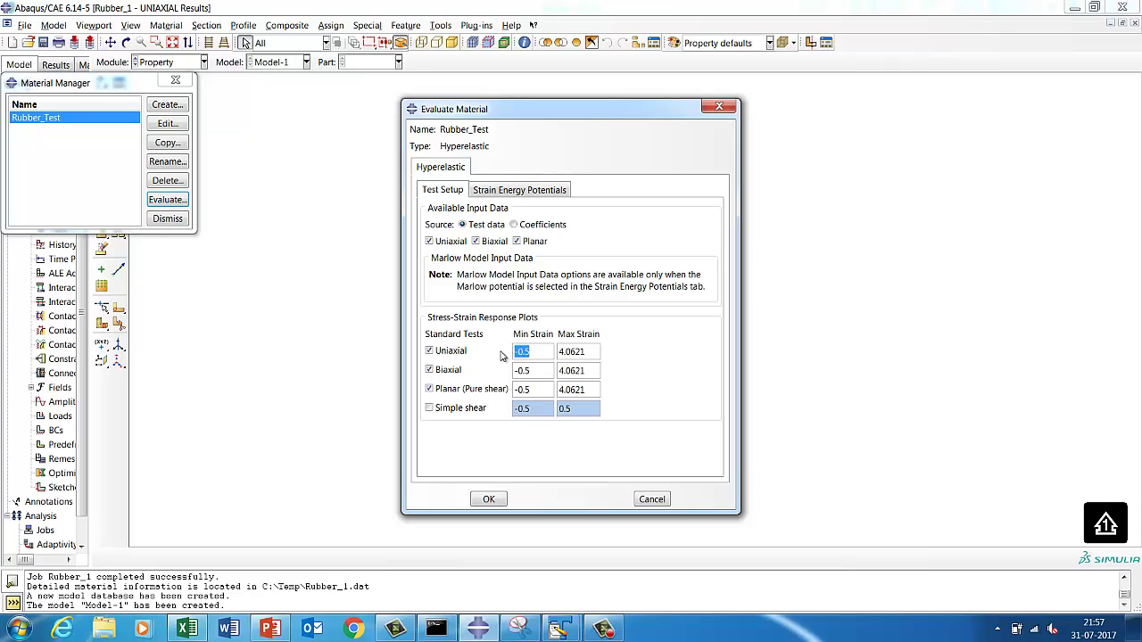
{"action": "type", "text": "0"}
{"action": "left_click_drag", "start_coordinate": [533, 374], "coordinate": [502, 389]}
{"action": "type", "text": "00"}
{"action": "left_click", "coordinate": [489, 498]}
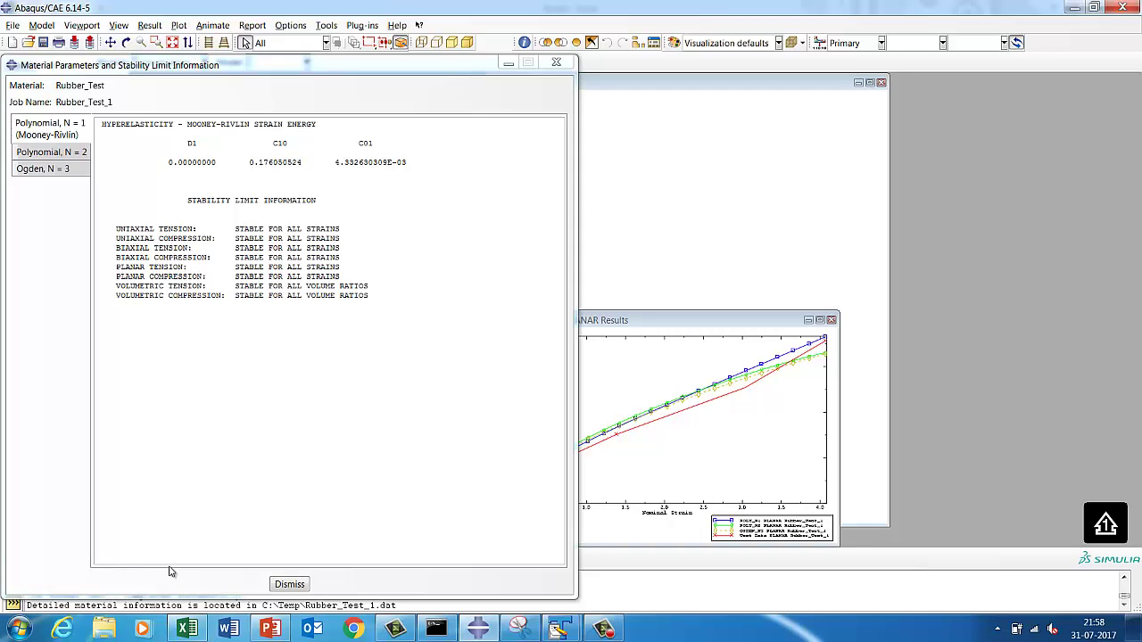
Step: Examine the Mooney-Rivlin constants D1, C10 and C01, and display the parameters and stability limits for Polynomial N = 2
{"action": "left_click", "coordinate": [43, 134]}
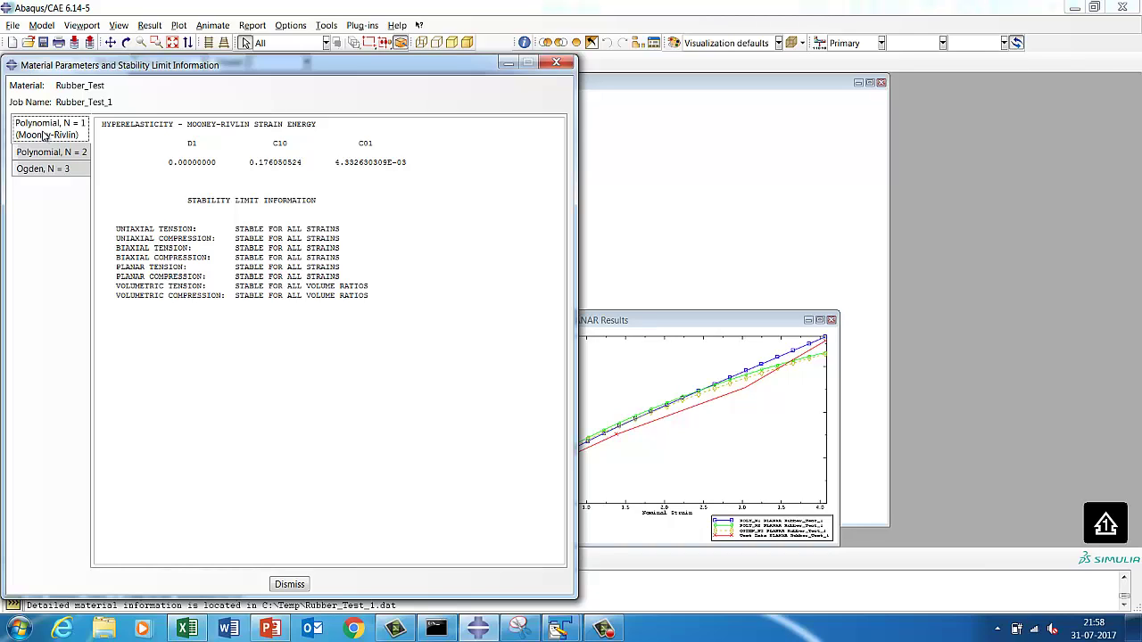
{"action": "left_click", "coordinate": [217, 165]}
{"action": "left_click_drag", "start_coordinate": [217, 165], "coordinate": [160, 161]}
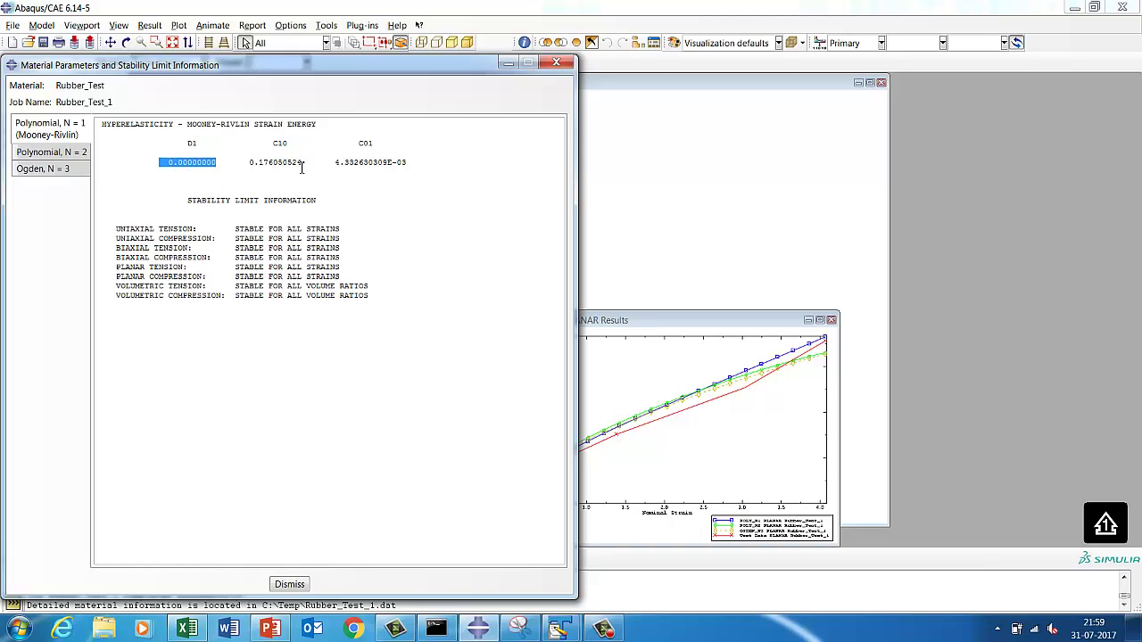
{"action": "left_click_drag", "start_coordinate": [304, 165], "coordinate": [253, 162]}
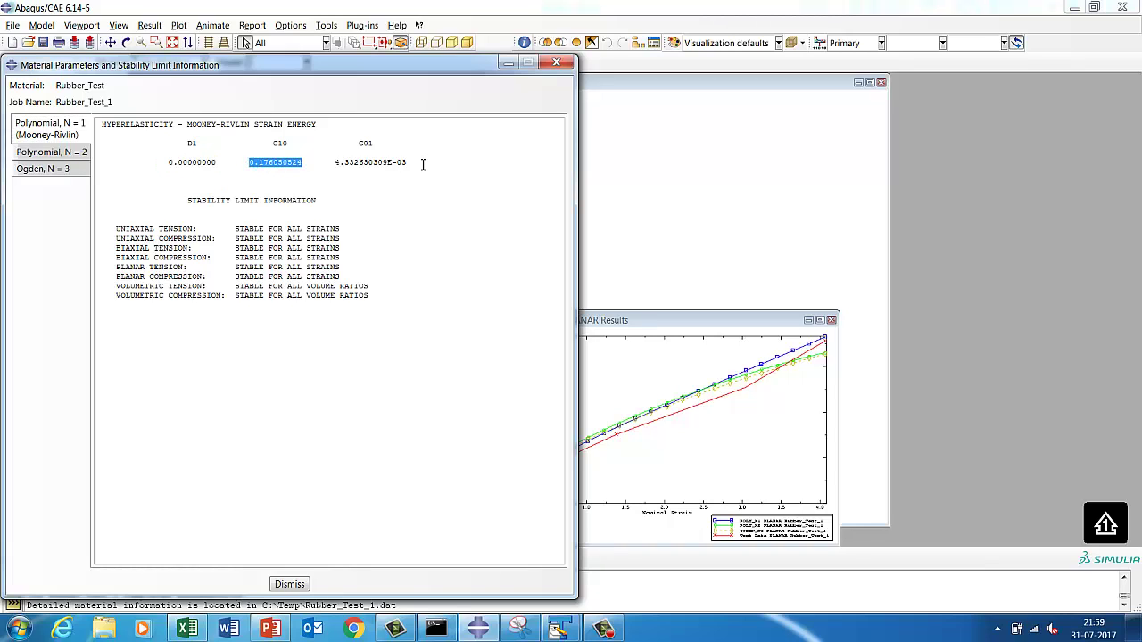
{"action": "left_click_drag", "start_coordinate": [423, 164], "coordinate": [336, 172]}
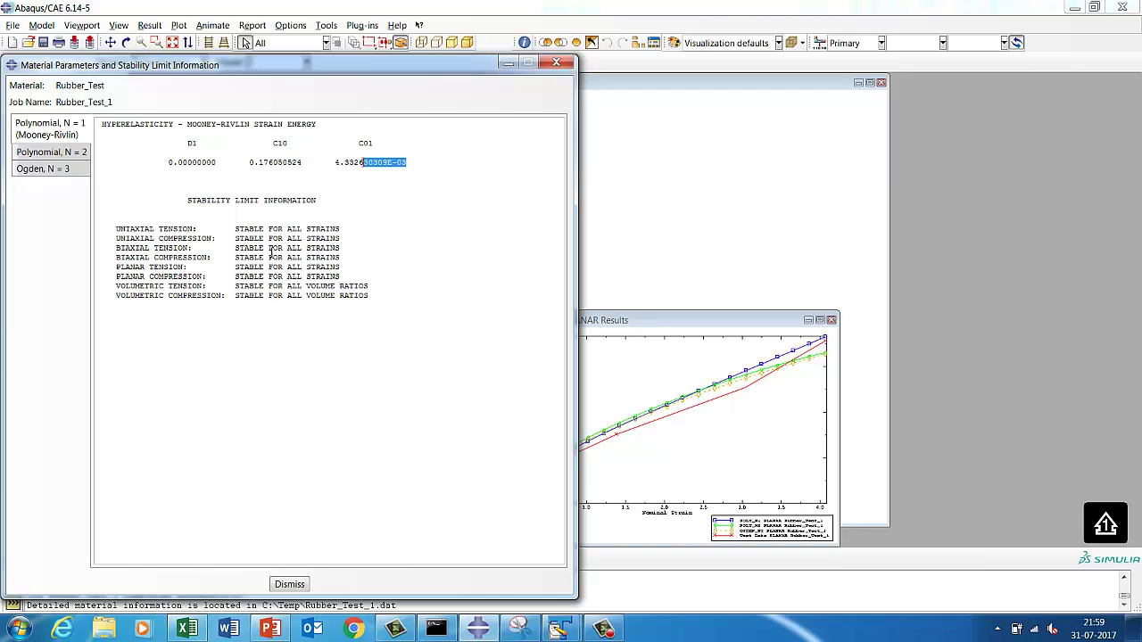
{"action": "left_click", "coordinate": [49, 153]}
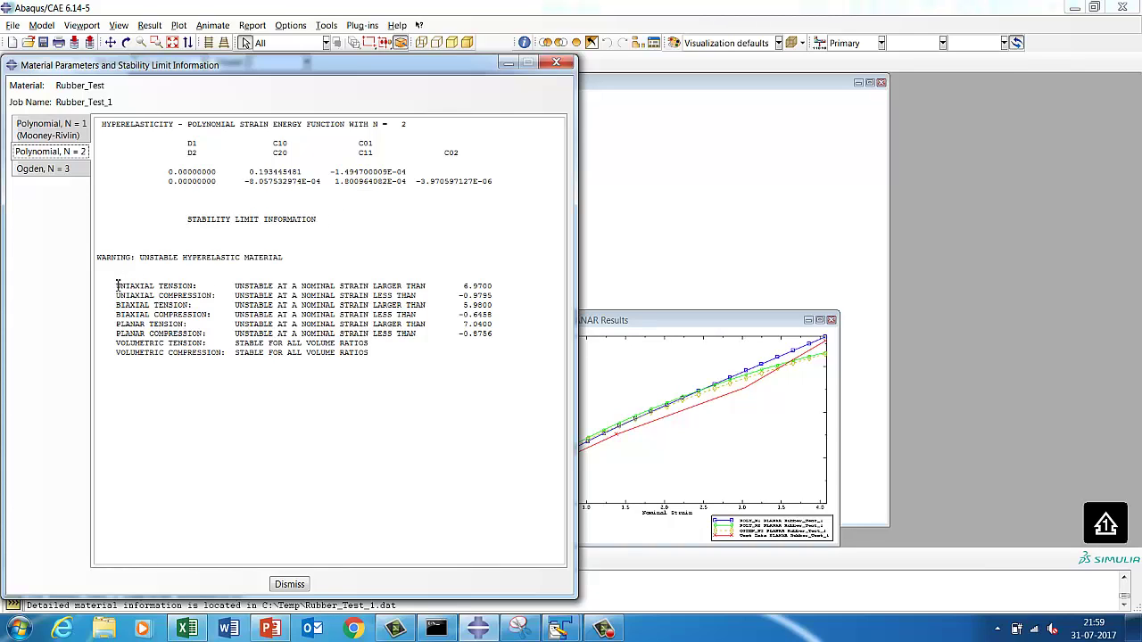
Step: Check the stability limits for Polynomial N = 2 and Ogden N = 3, and close the material parameters information
{"action": "left_click_drag", "start_coordinate": [117, 286], "coordinate": [403, 286]}
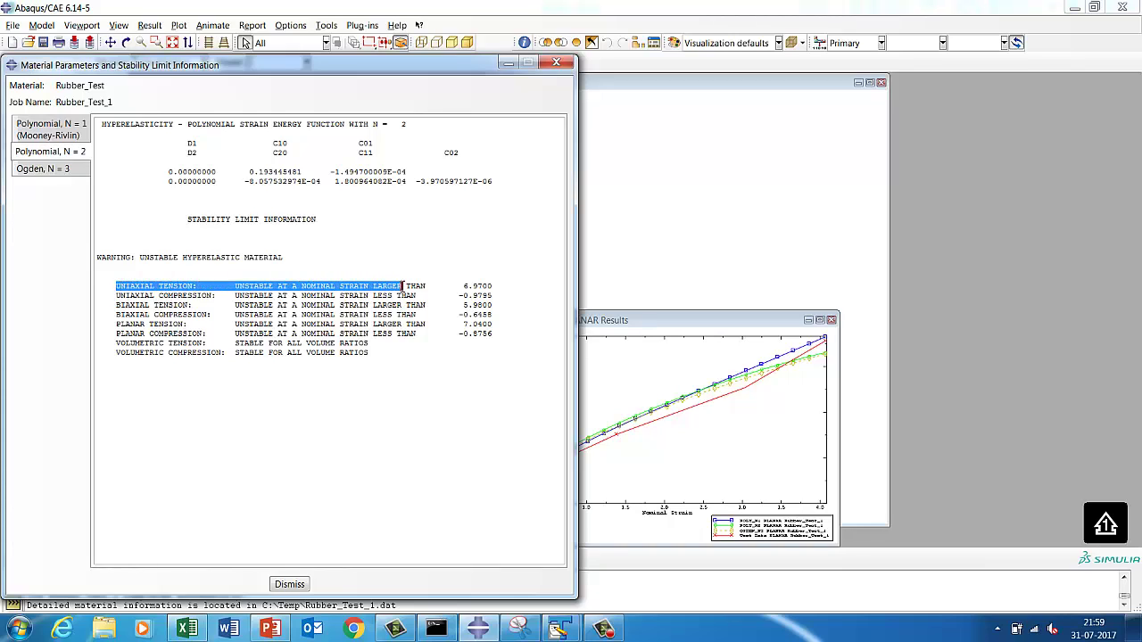
{"action": "left_click_drag", "start_coordinate": [117, 295], "coordinate": [240, 297]}
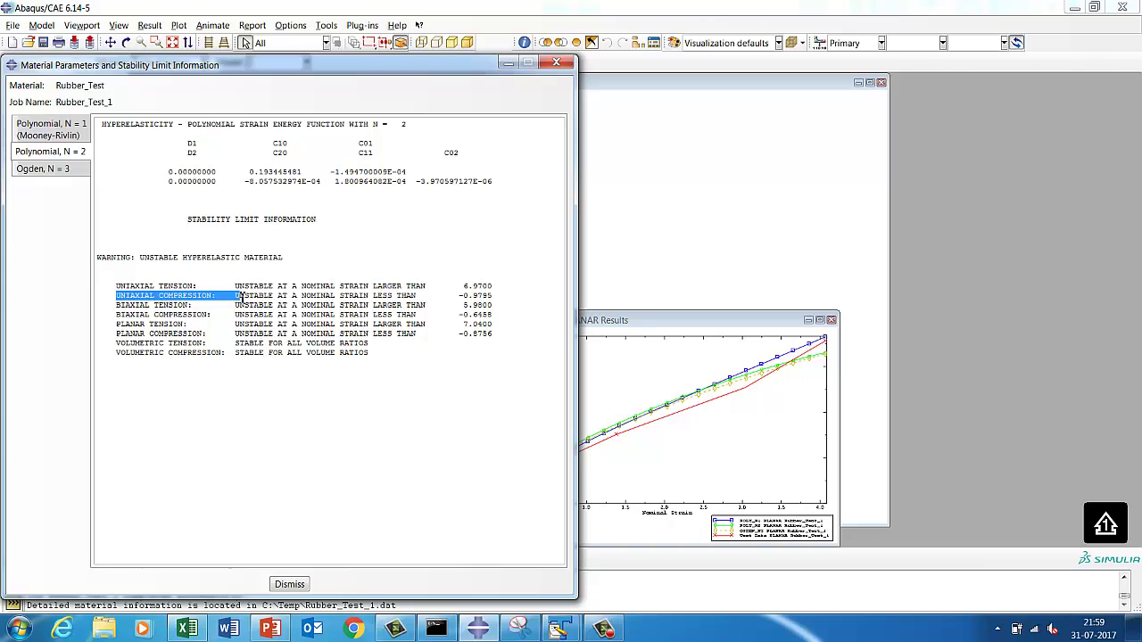
{"action": "left_click", "coordinate": [234, 342]}
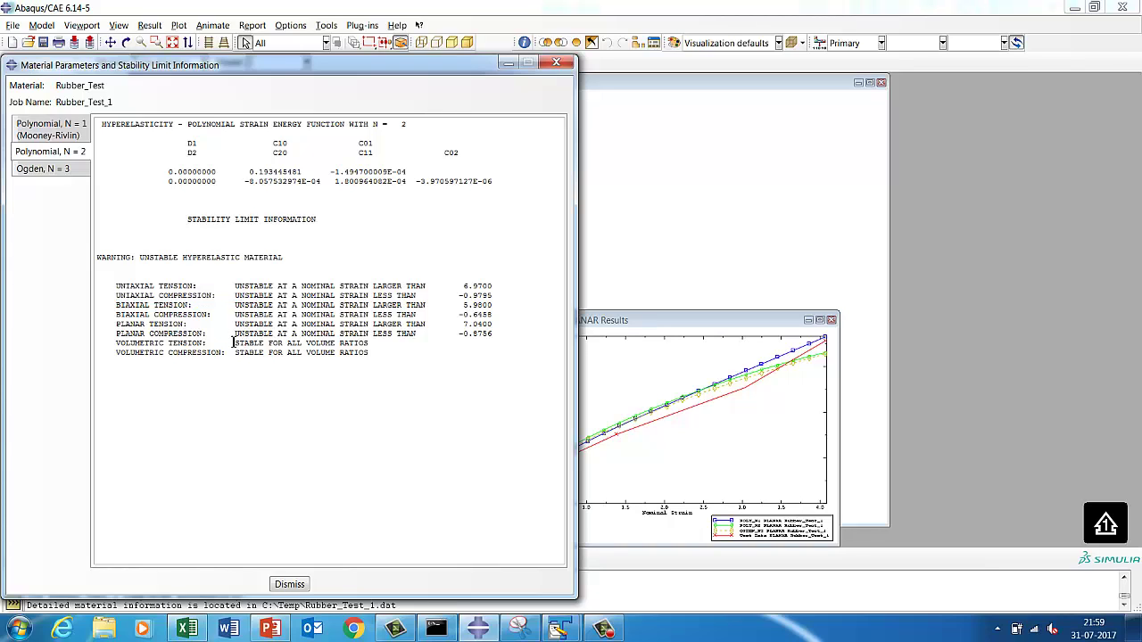
{"action": "left_click", "coordinate": [49, 171]}
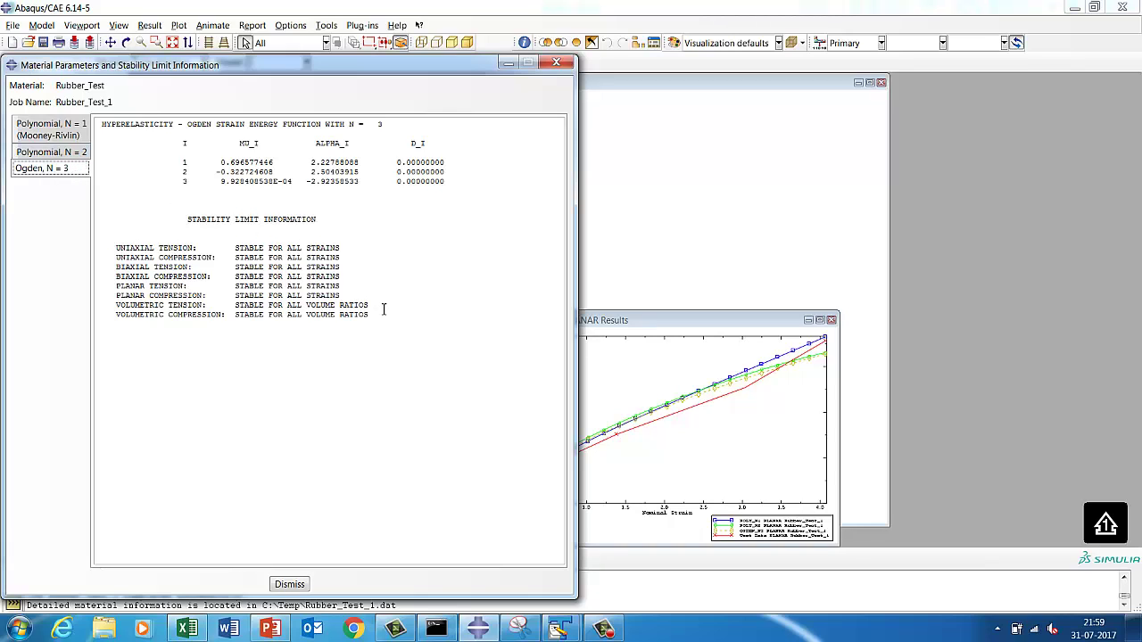
{"action": "left_click", "coordinate": [292, 587]}
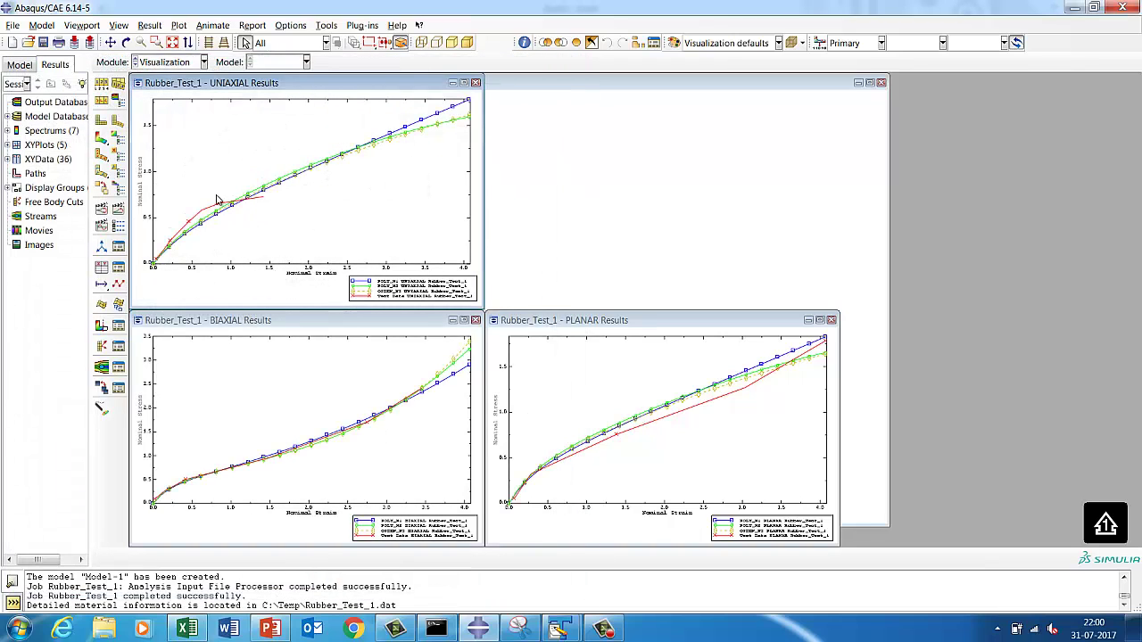
Step: Make the Rubber_Test_1 biaxial results viewport current and maximize it to examine its stress-strain curves
{"action": "left_click", "coordinate": [82, 25]}
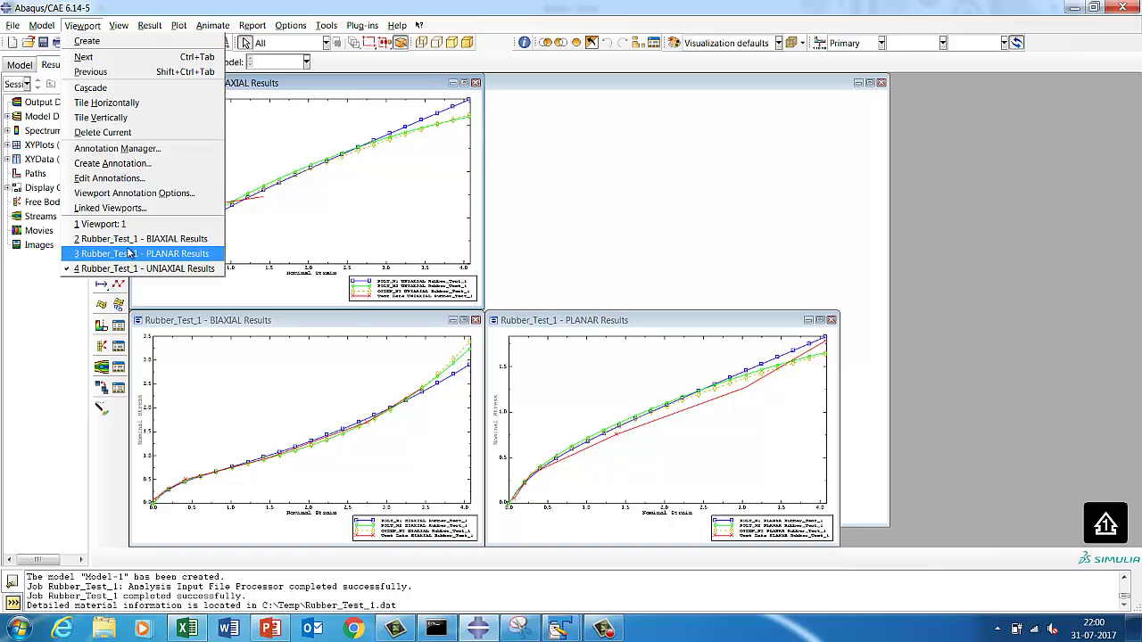
{"action": "left_click", "coordinate": [130, 249]}
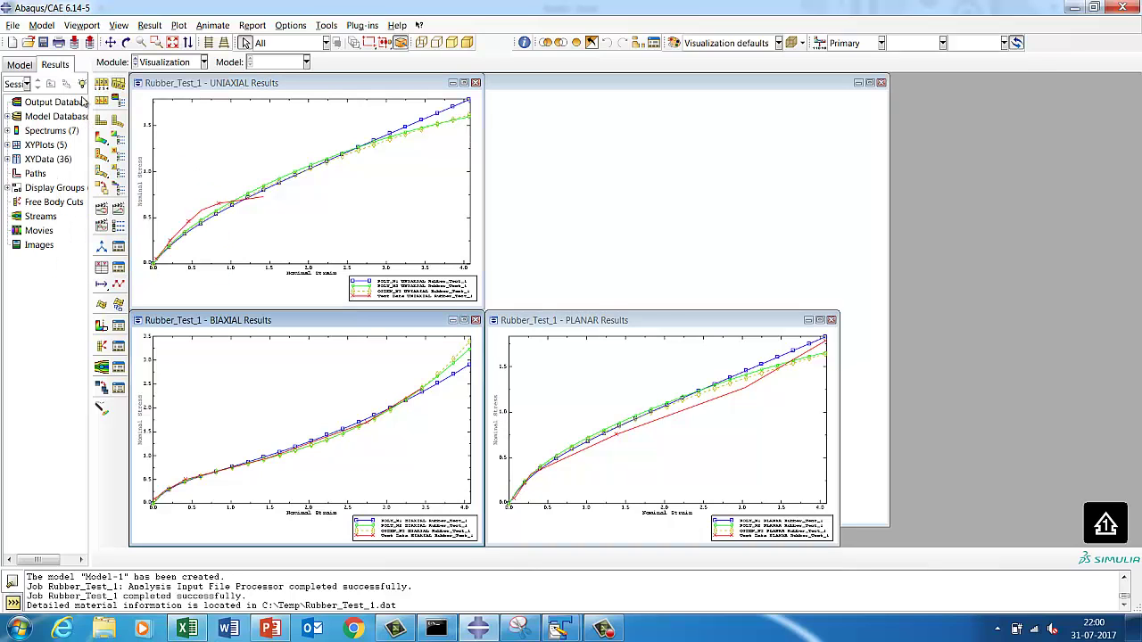
{"action": "left_click", "coordinate": [82, 25]}
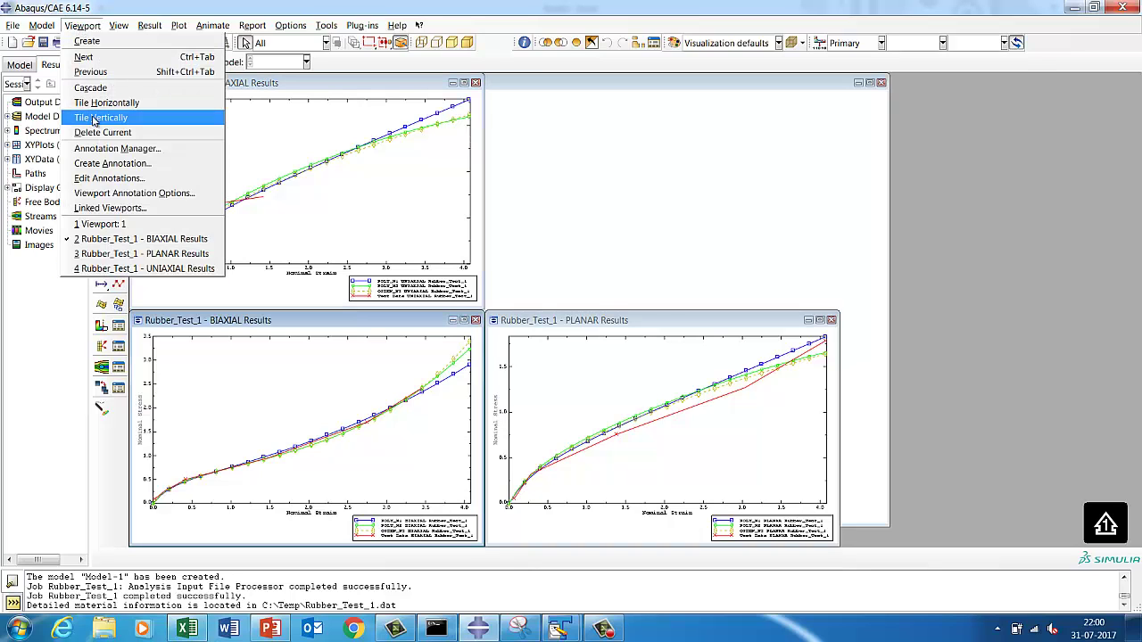
{"action": "left_click", "coordinate": [147, 239]}
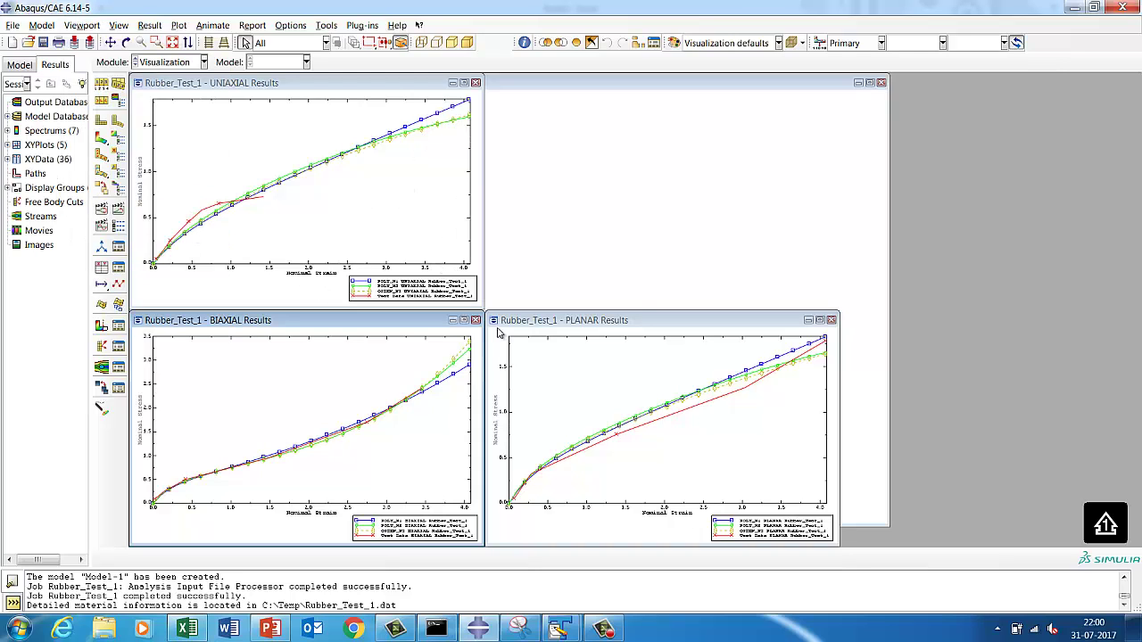
{"action": "left_click", "coordinate": [464, 320]}
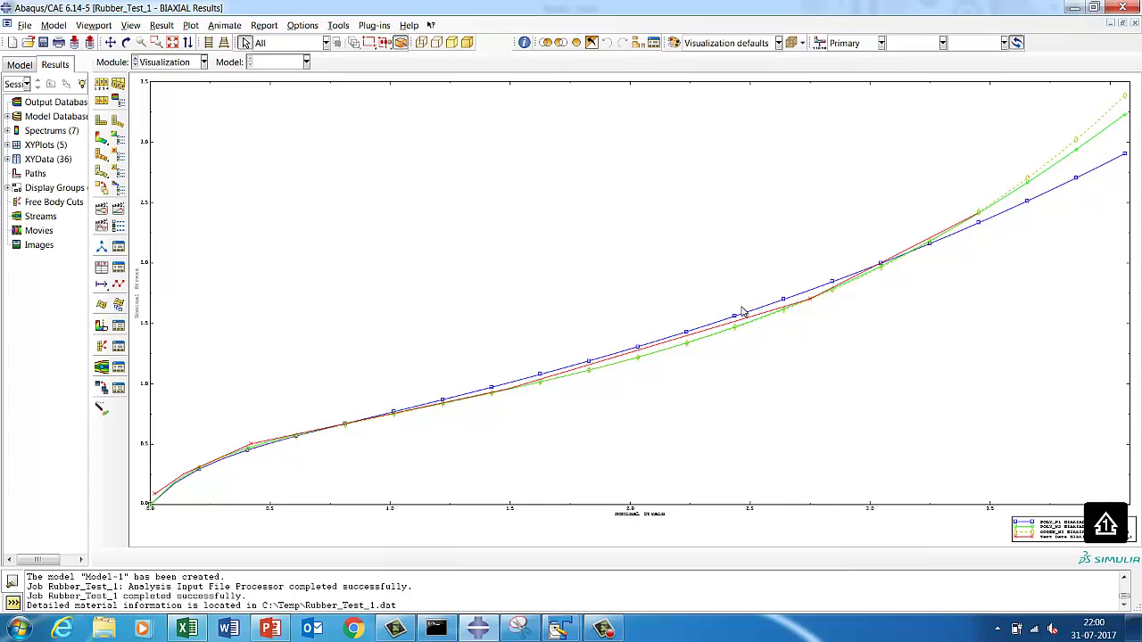
Step: Display the Rubber_Test_1 planar results and the uniaxial results at full viewport size to compare their curves
{"action": "left_click", "coordinate": [103, 27]}
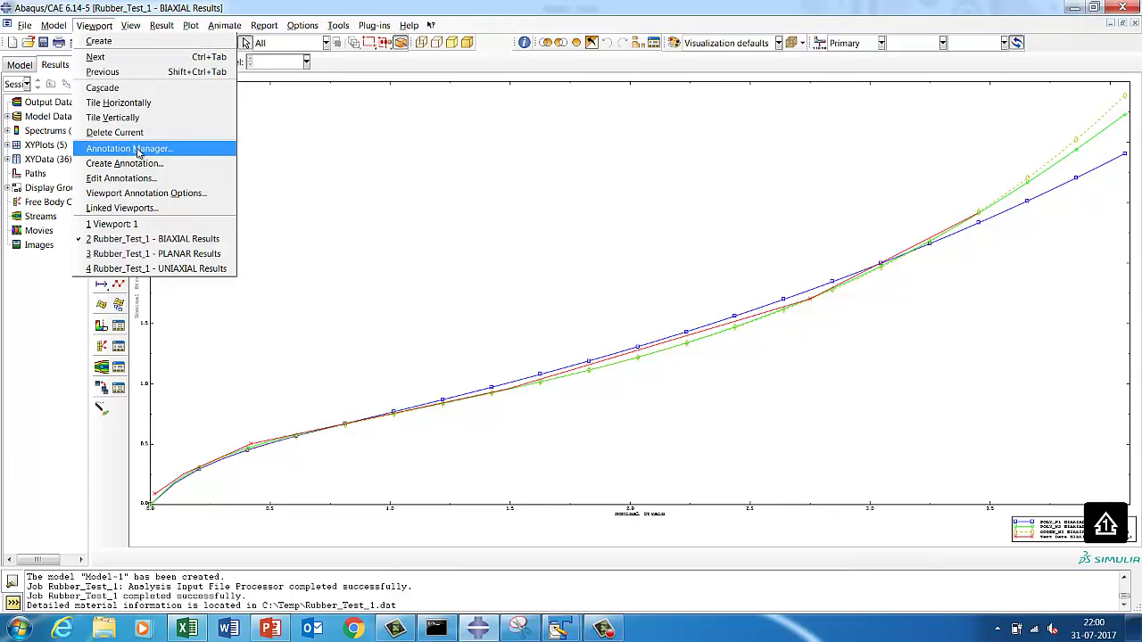
{"action": "left_click", "coordinate": [172, 253]}
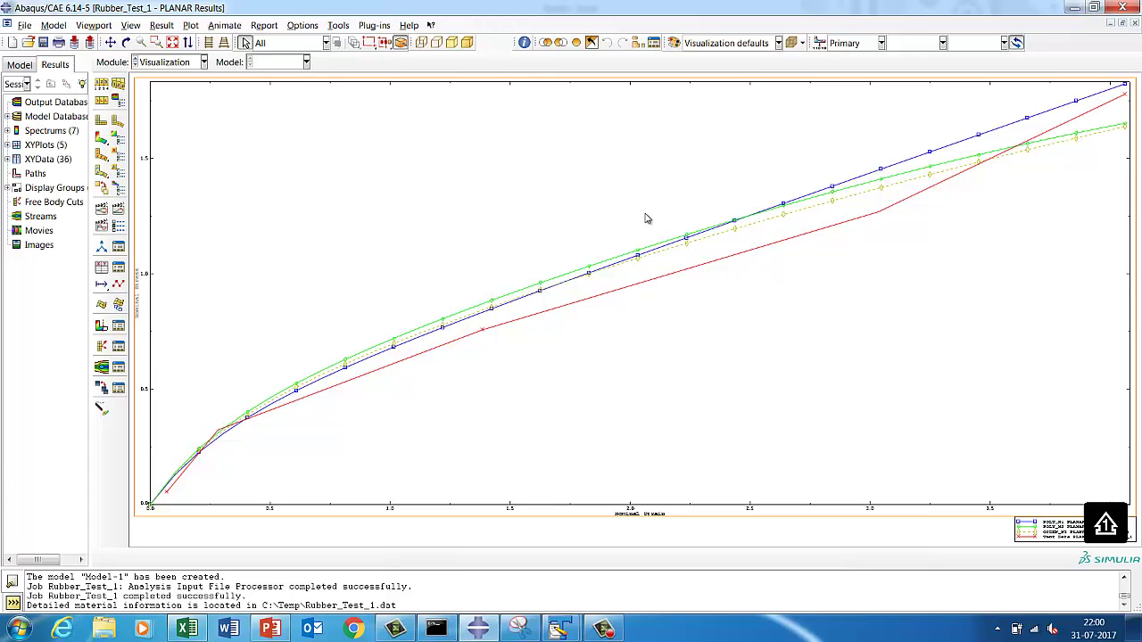
{"action": "left_click", "coordinate": [94, 25]}
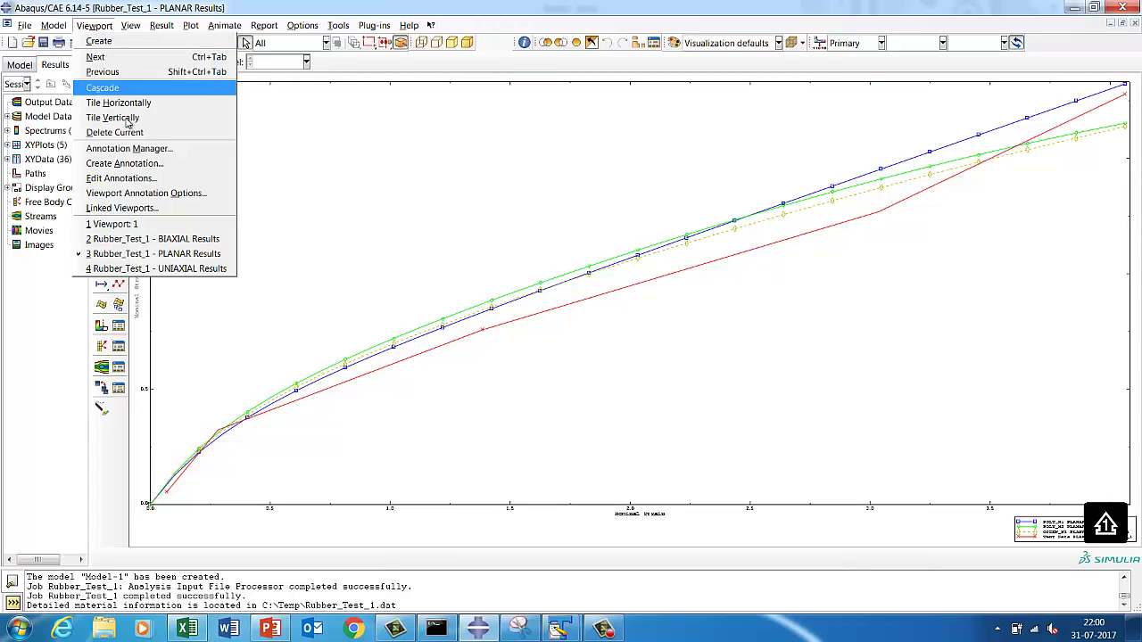
{"action": "left_click", "coordinate": [172, 269]}
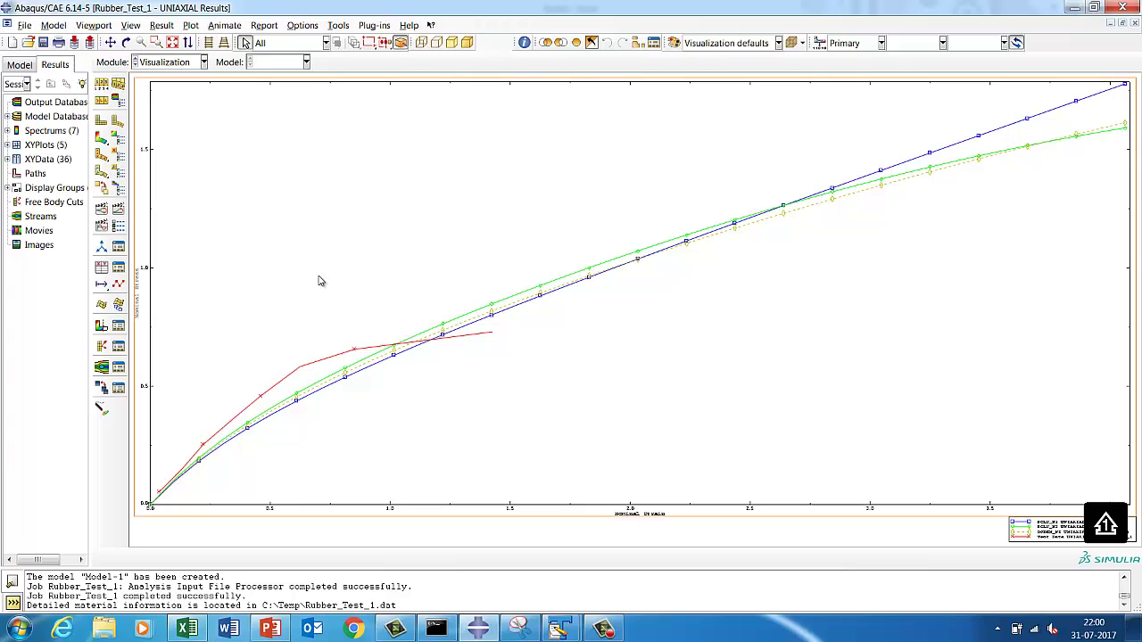
Step: Switch to Windows Explorer, go to C:\Temp and open Rubber_Test_1.inp in TextPad
{"action": "left_click", "coordinate": [100, 630]}
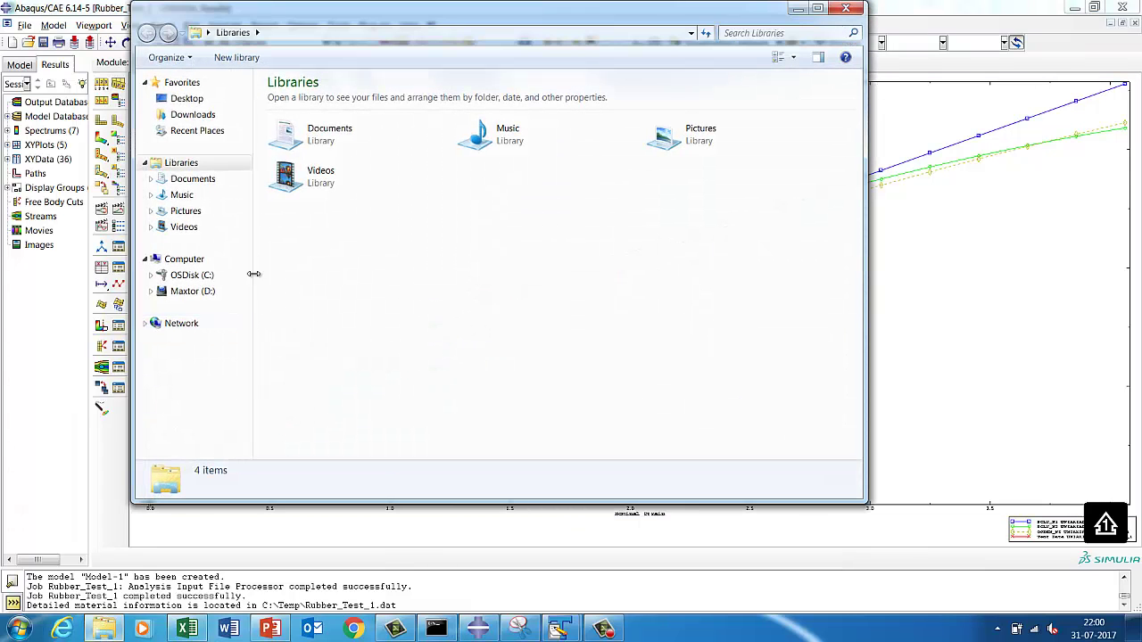
{"action": "left_click", "coordinate": [195, 274]}
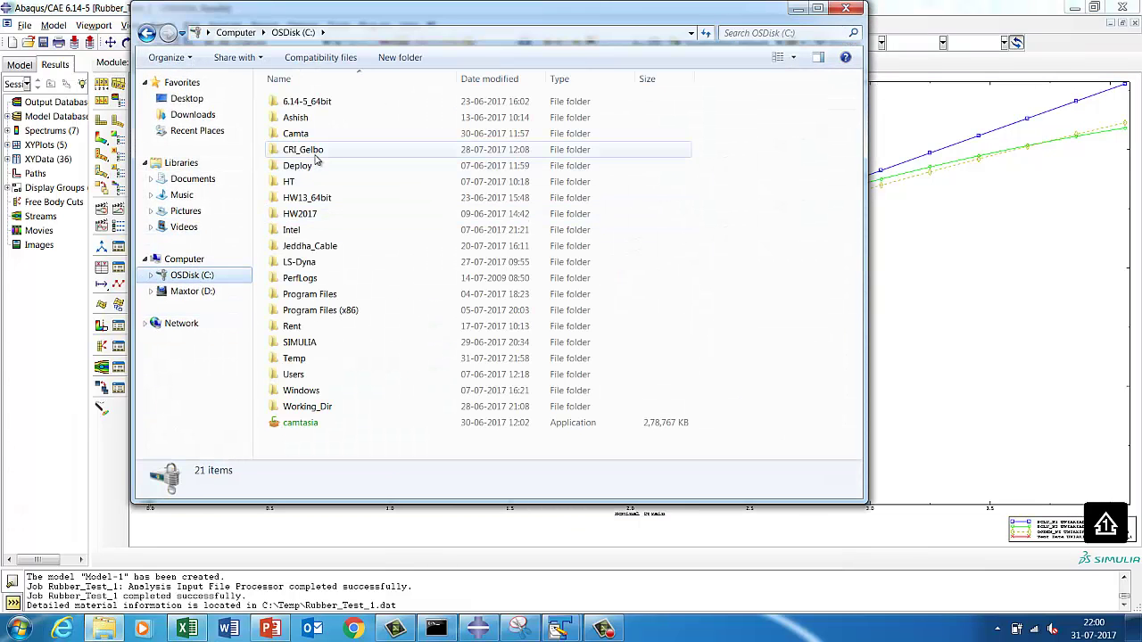
{"action": "double_click", "coordinate": [323, 357]}
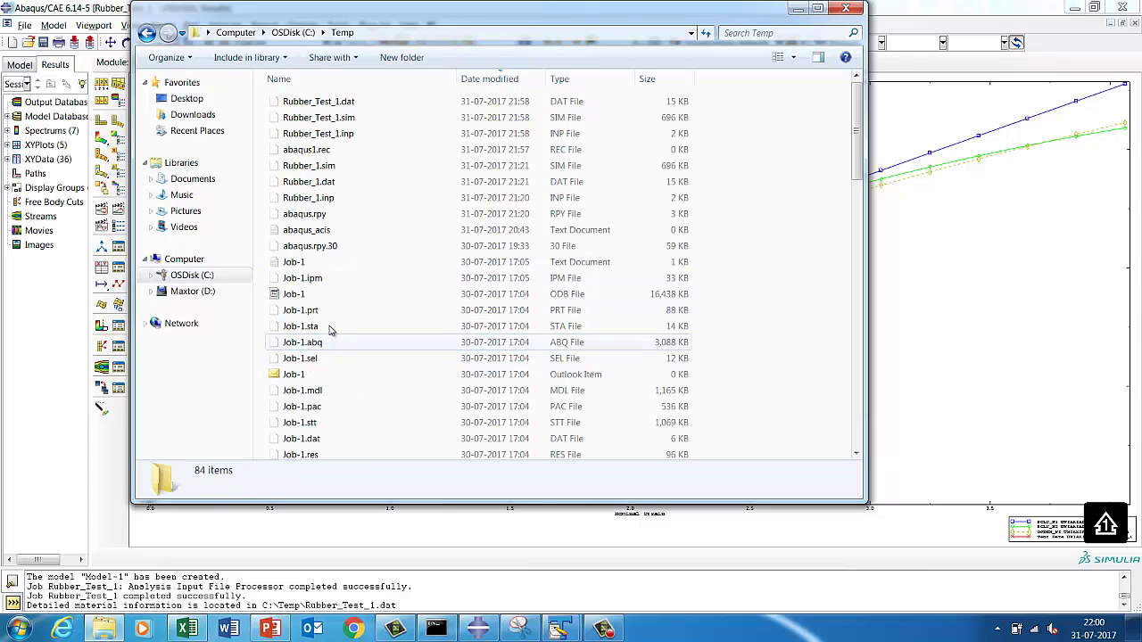
{"action": "right_click", "coordinate": [334, 136]}
{"action": "mouse_move", "coordinate": [401, 244]}
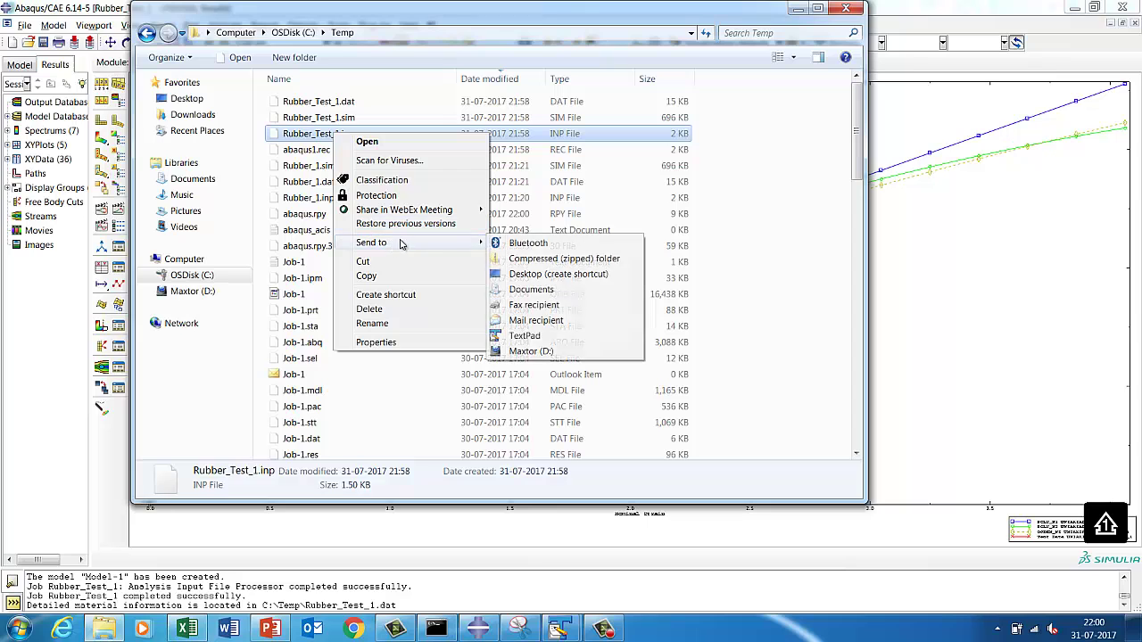
{"action": "left_click", "coordinate": [524, 335]}
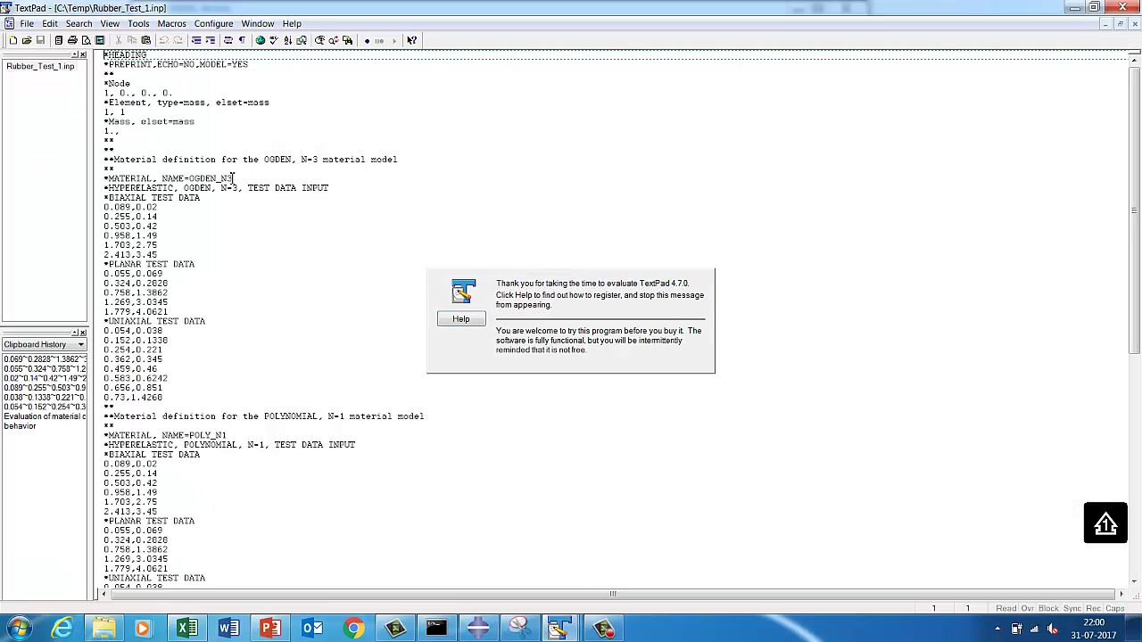
Step: Dismiss the startup tip, review the OGDEN_N3 material definition with its biaxial, planar and uniaxial test data, and minimize the text editor
{"action": "left_click_drag", "start_coordinate": [233, 177], "coordinate": [226, 177]}
{"action": "left_click", "coordinate": [336, 253]}
{"action": "left_click_drag", "start_coordinate": [105, 179], "coordinate": [168, 304]}
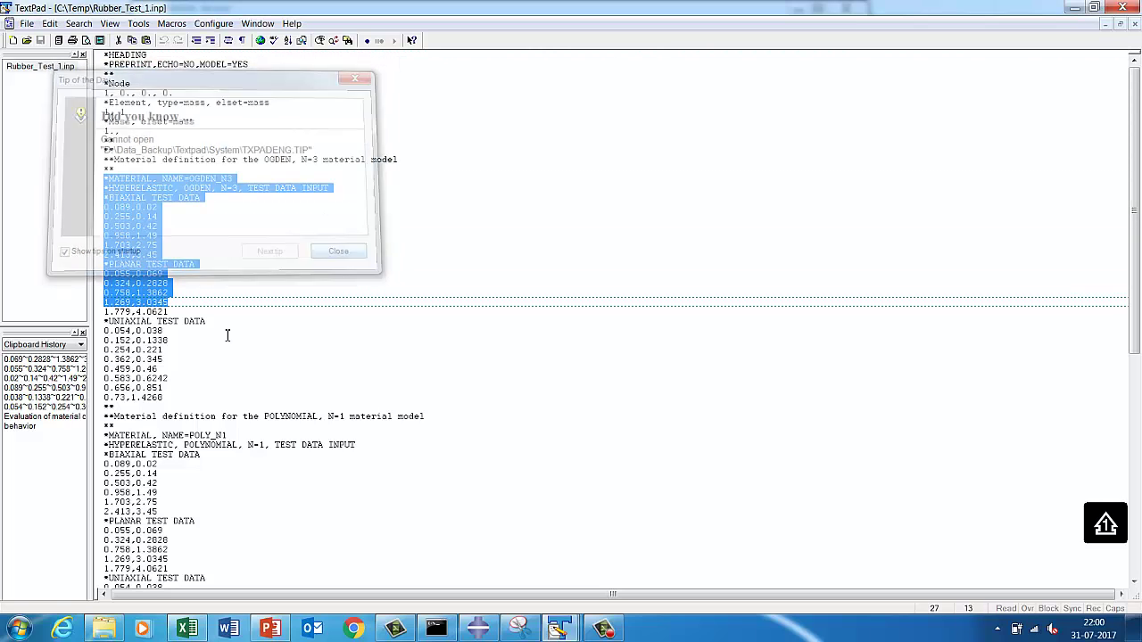
{"action": "left_click_drag", "start_coordinate": [175, 393], "coordinate": [105, 177]}
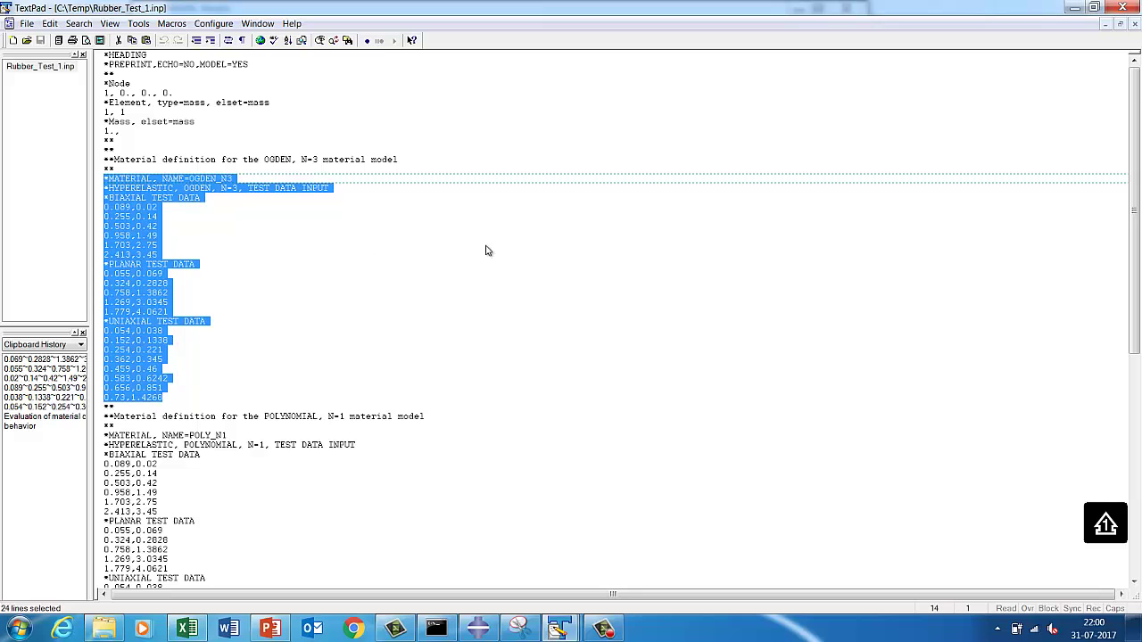
{"action": "left_click", "coordinate": [1075, 7]}
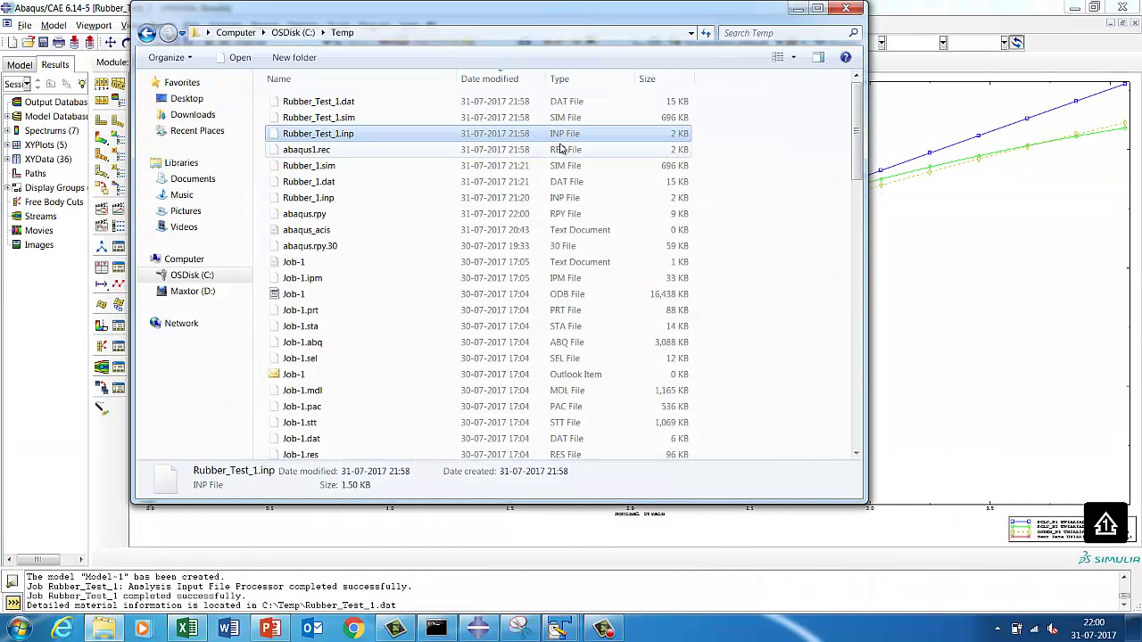
Step: Open Rubber_Test_1.dat from C:\Temp in TextPad and go to the material description of OGDEN_N3
{"action": "right_click", "coordinate": [340, 102]}
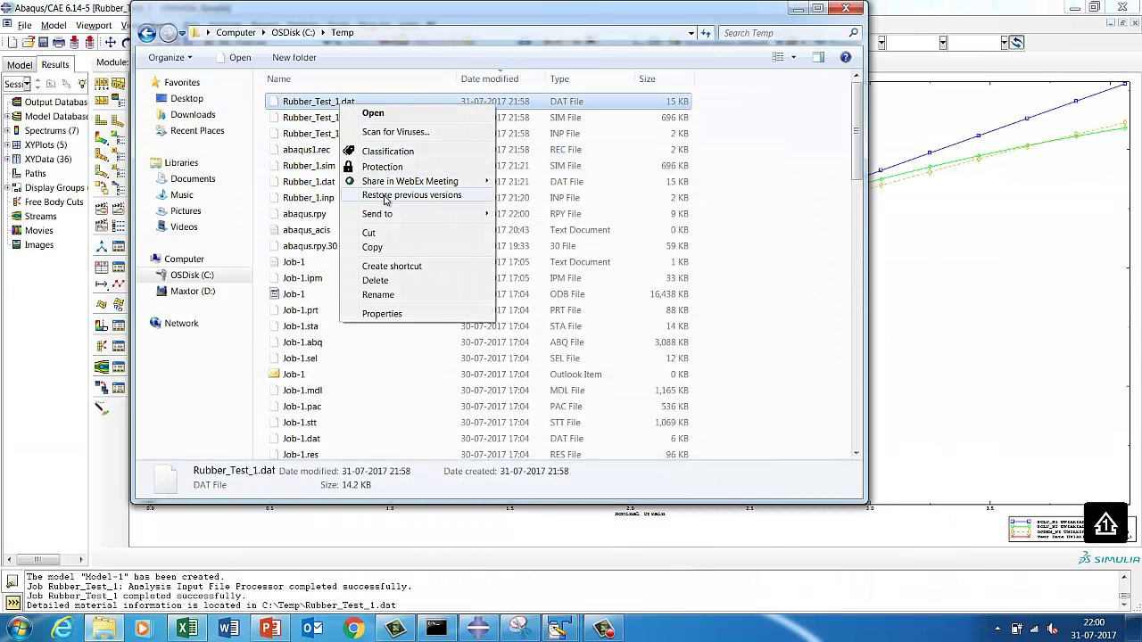
{"action": "mouse_move", "coordinate": [390, 216]}
{"action": "left_click", "coordinate": [576, 309]}
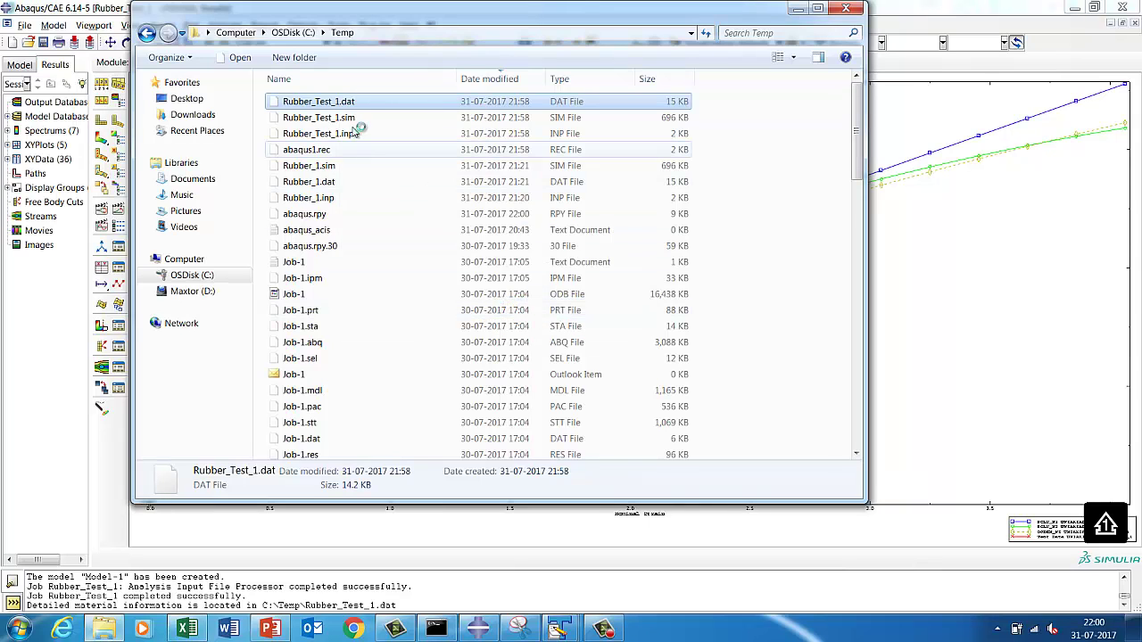
{"action": "scroll", "coordinate": [504, 204], "scroll_direction": "down", "scroll_amount": 10}
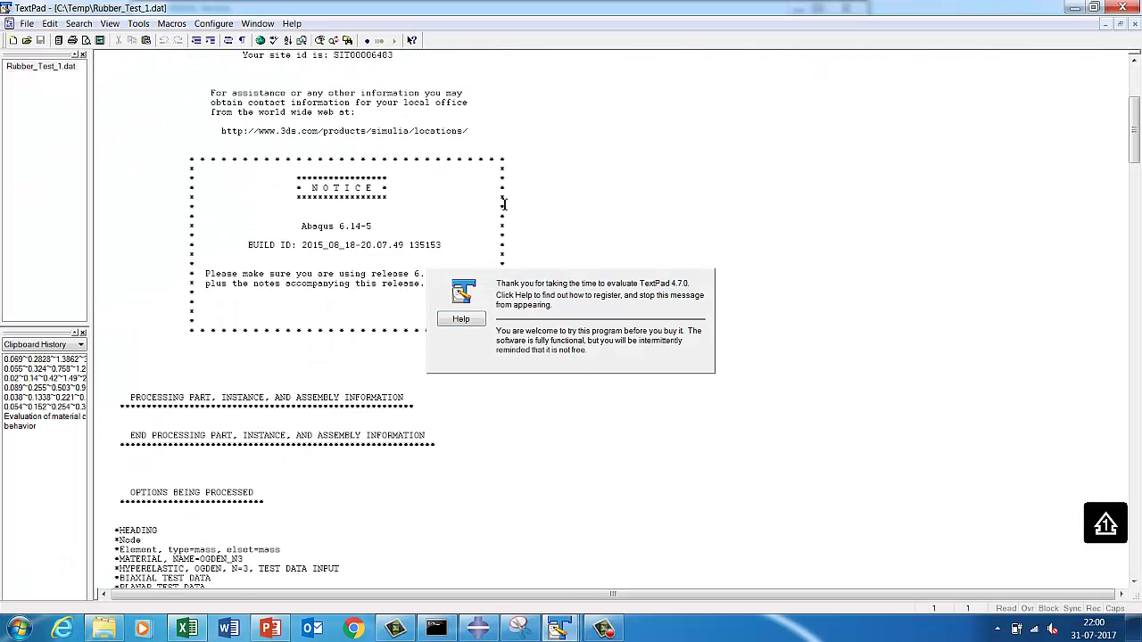
{"action": "left_click_drag", "start_coordinate": [1136, 172], "coordinate": [1137, 279]}
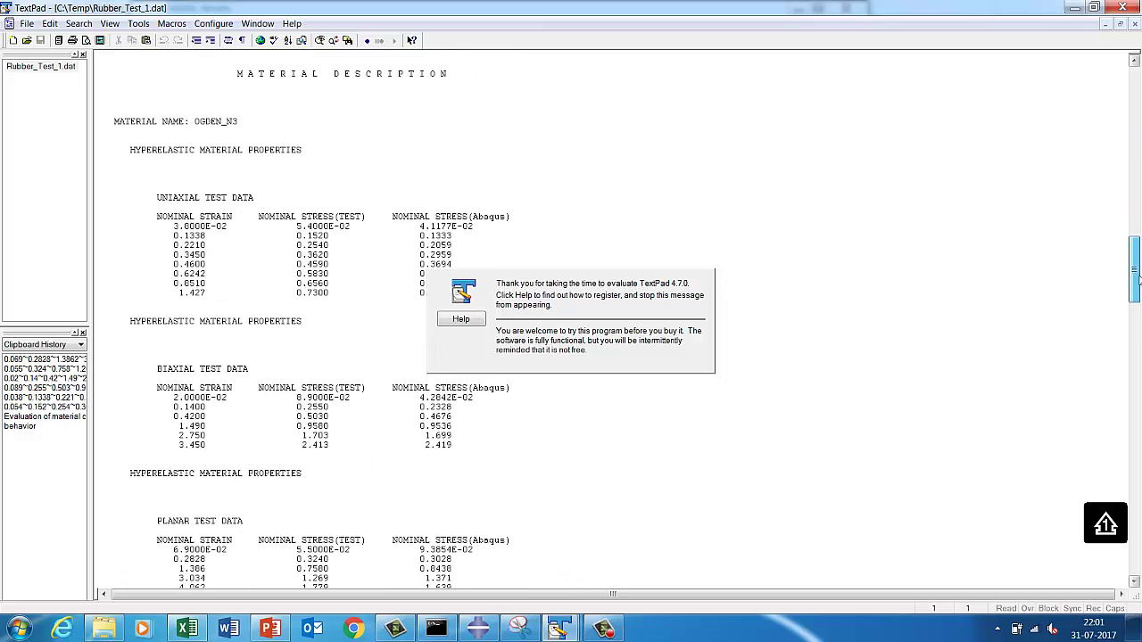
{"action": "left_click", "coordinate": [339, 252]}
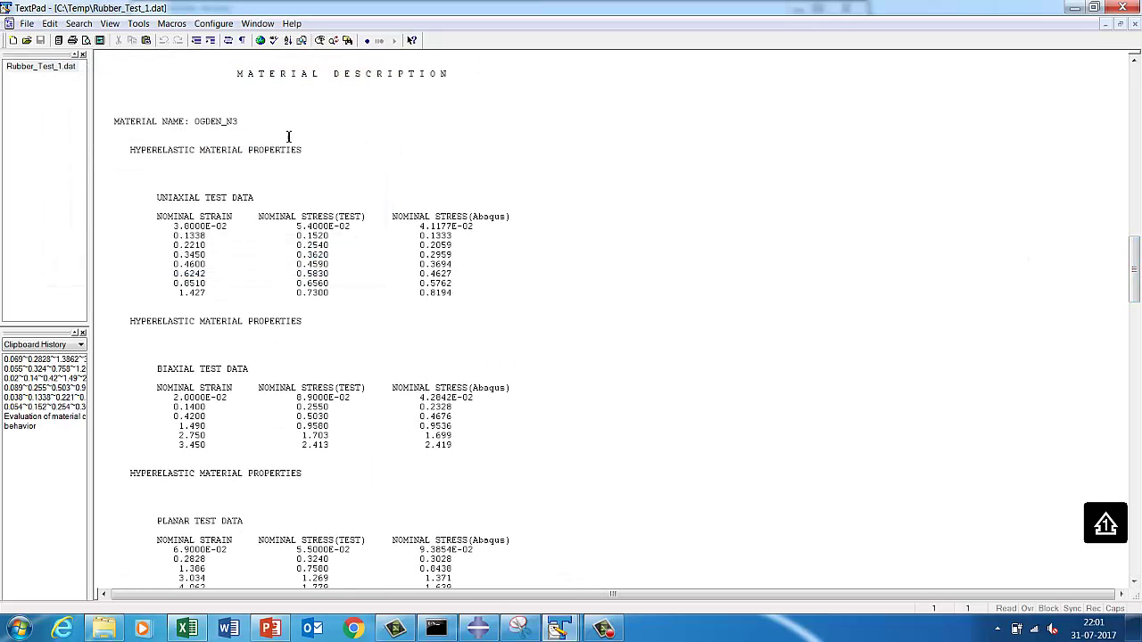
Step: Examine the Ogden N = 3 constants MU_I, ALPHA_I and D_I and their stability limit information in the data file
{"action": "scroll", "coordinate": [339, 289], "scroll_direction": "down", "scroll_amount": 7}
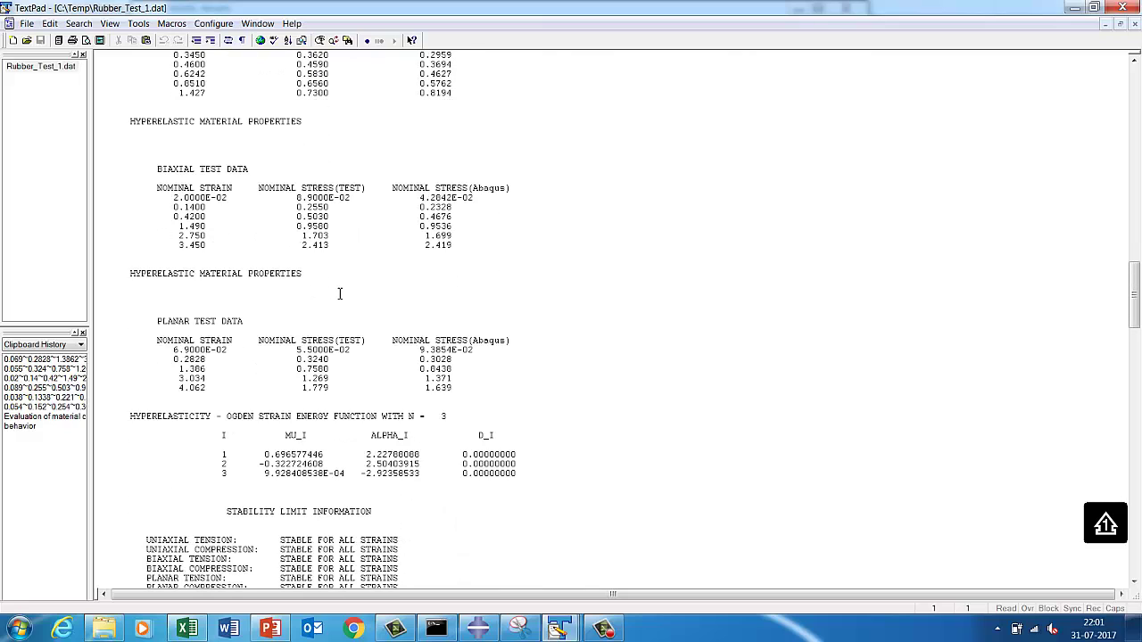
{"action": "left_click_drag", "start_coordinate": [264, 455], "coordinate": [376, 455]}
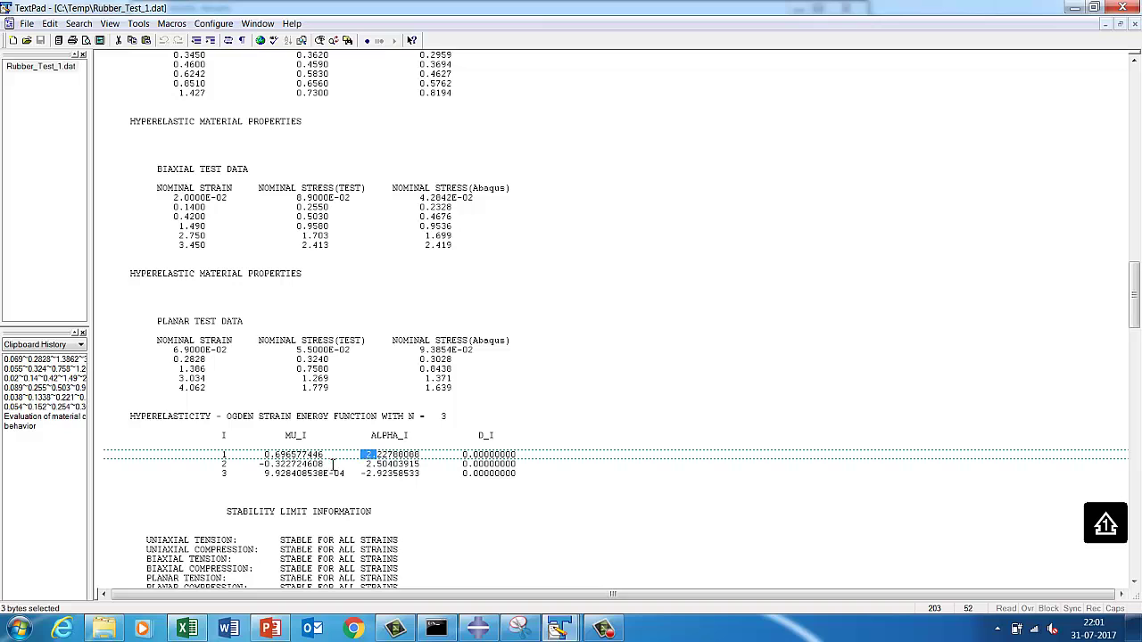
{"action": "scroll", "coordinate": [322, 434], "scroll_direction": "down", "scroll_amount": 10}
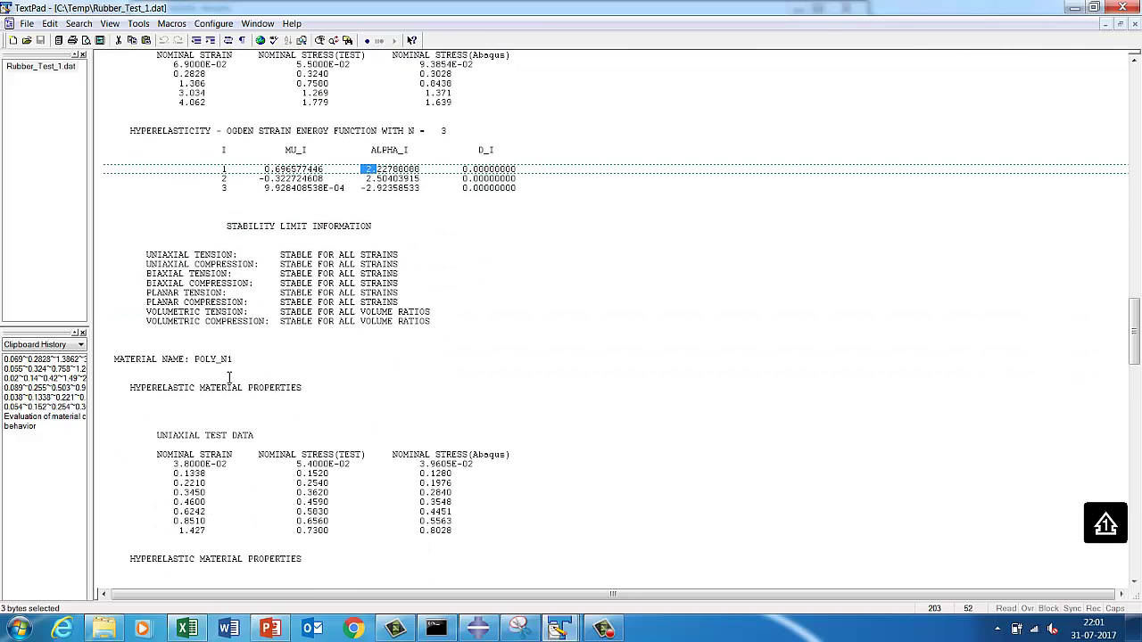
Step: Review the POLY_N1 test data, the Mooney-Rivlin constants D1, C10 and C01, and their stability limits in the data file
{"action": "scroll", "coordinate": [230, 371], "scroll_direction": "down", "scroll_amount": 8}
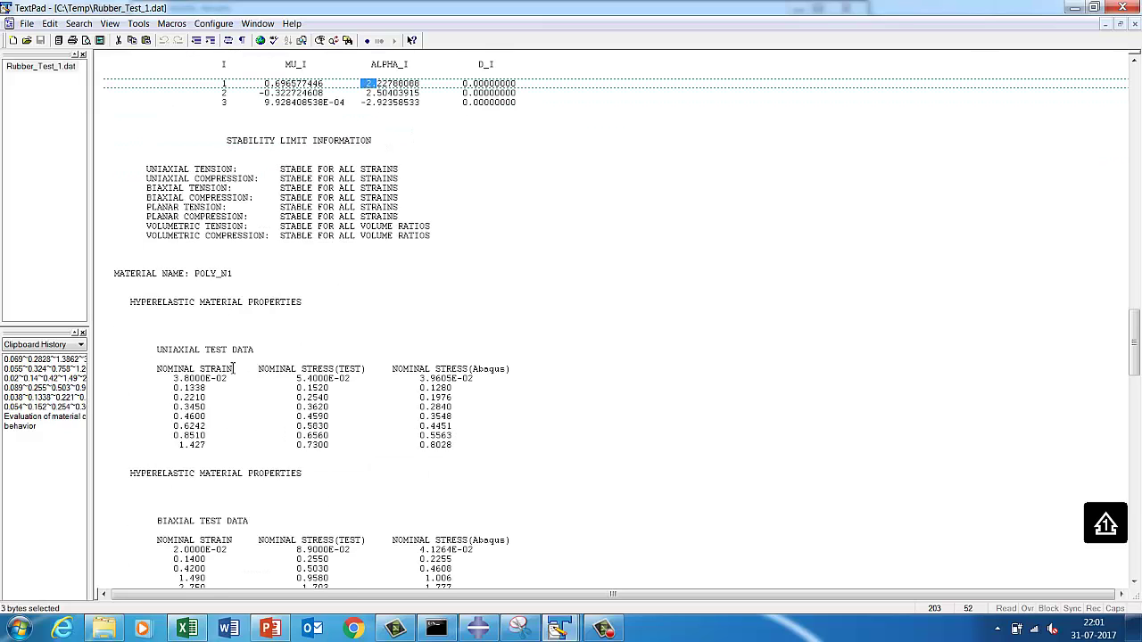
{"action": "scroll", "coordinate": [231, 371], "scroll_direction": "down", "scroll_amount": 7}
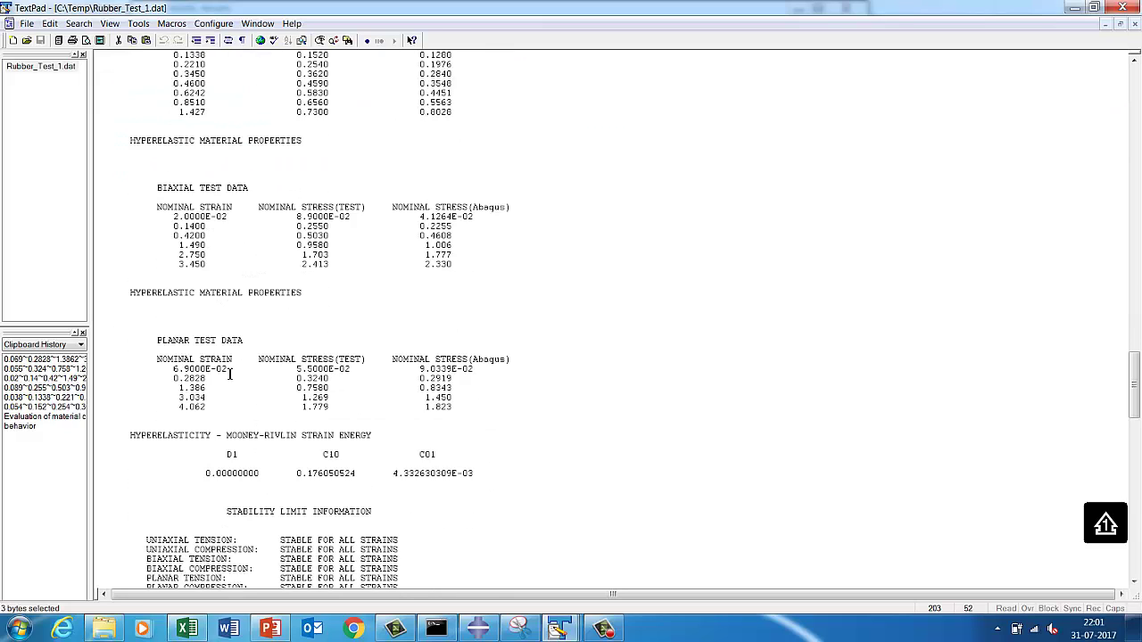
{"action": "left_click_drag", "start_coordinate": [298, 468], "coordinate": [474, 466]}
{"action": "scroll", "coordinate": [378, 478], "scroll_direction": "down", "scroll_amount": 10}
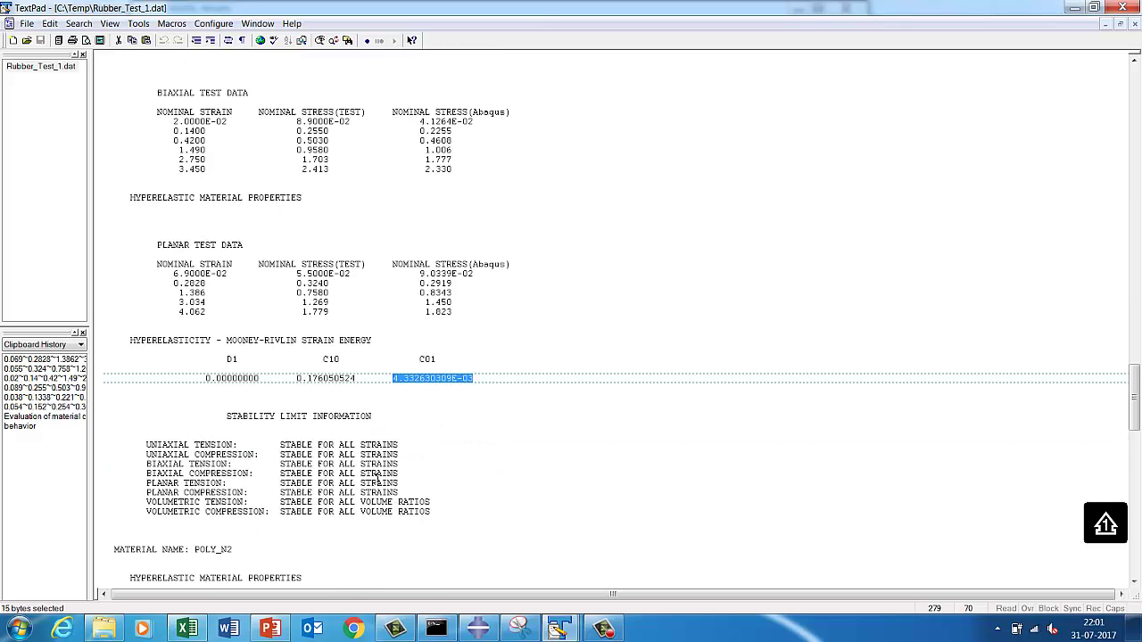
Step: Check the POLY_N2 polynomial constants and the stability limit information, including its warning line, in the data file
{"action": "scroll", "coordinate": [374, 482], "scroll_direction": "down", "scroll_amount": 18}
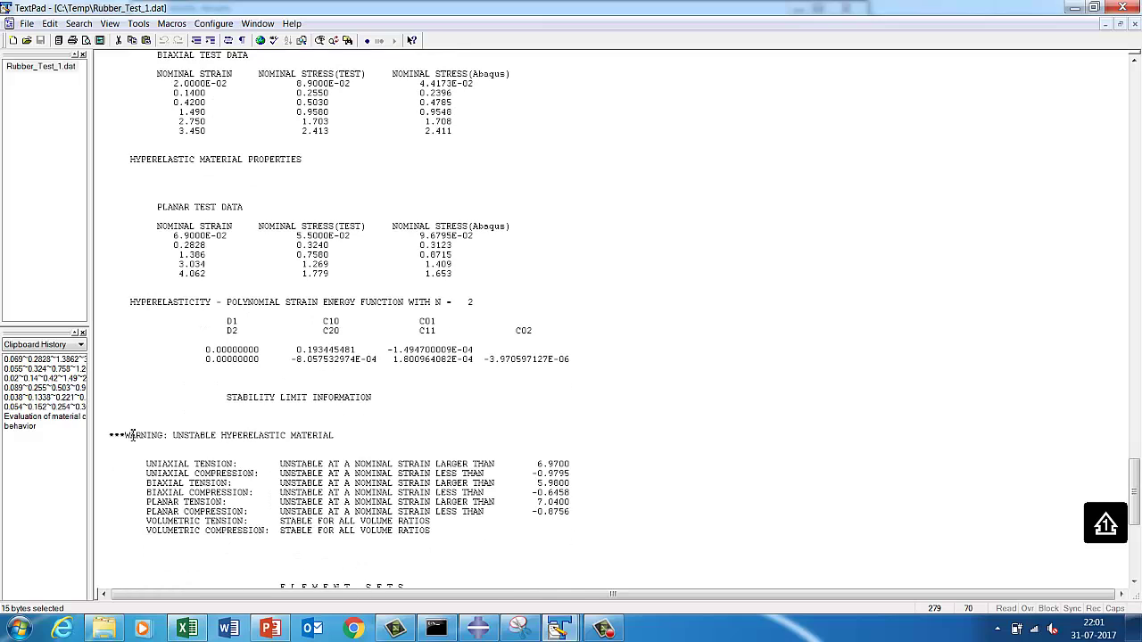
{"action": "left_click_drag", "start_coordinate": [121, 435], "coordinate": [339, 437]}
{"action": "scroll", "coordinate": [312, 452], "scroll_direction": "up", "scroll_amount": 3}
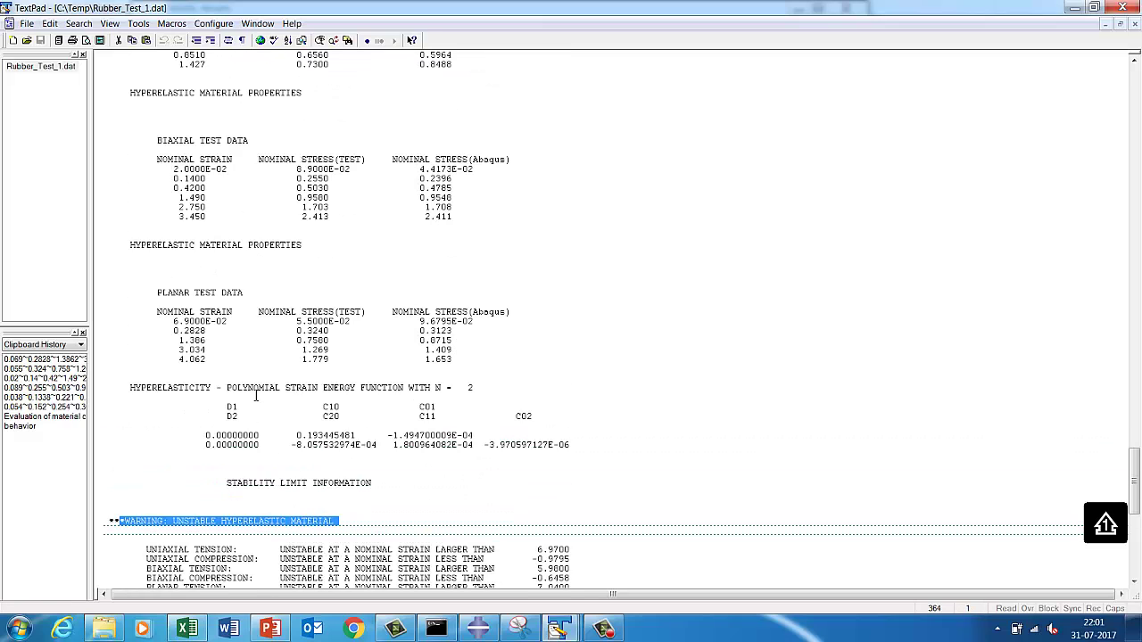
Step: Switch to the Hyperelastic_Material presentation in PowerPoint and add a blank slide after slide 3
{"action": "scroll", "coordinate": [255, 396], "scroll_direction": "up", "scroll_amount": 3}
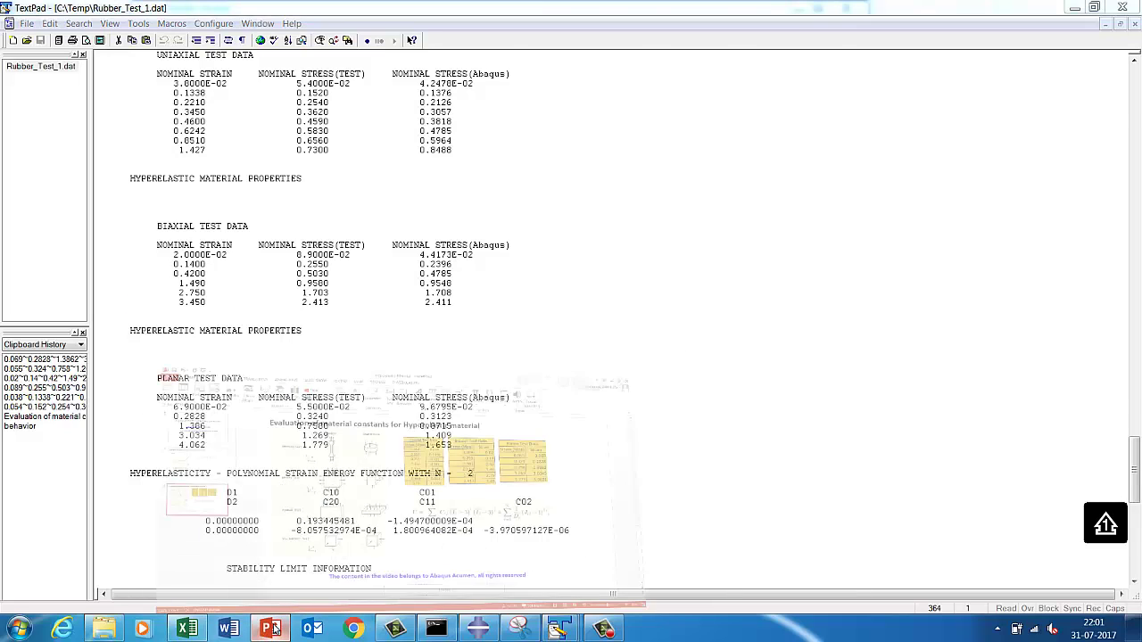
{"action": "left_click", "coordinate": [268, 558]}
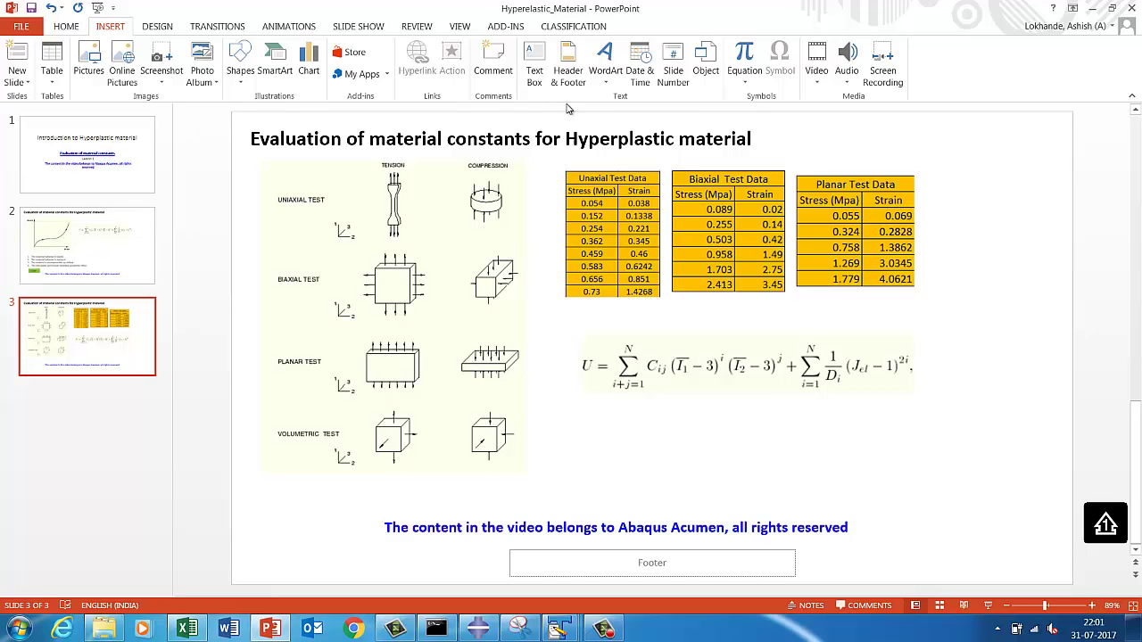
{"action": "left_click", "coordinate": [66, 26]}
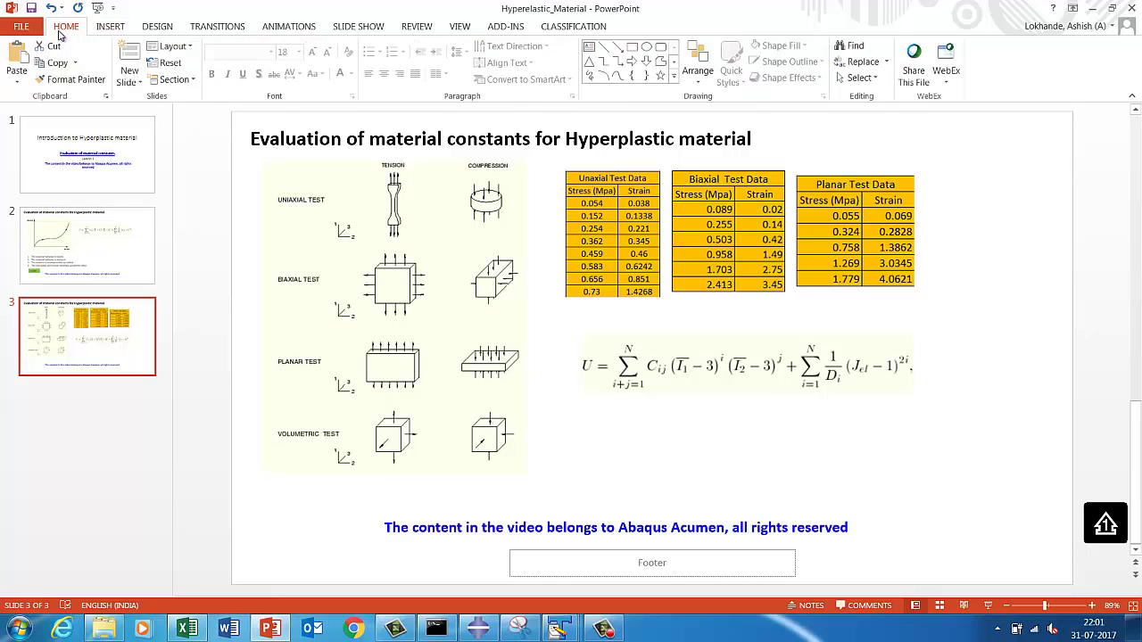
{"action": "left_click", "coordinate": [130, 76]}
{"action": "left_click", "coordinate": [143, 281]}
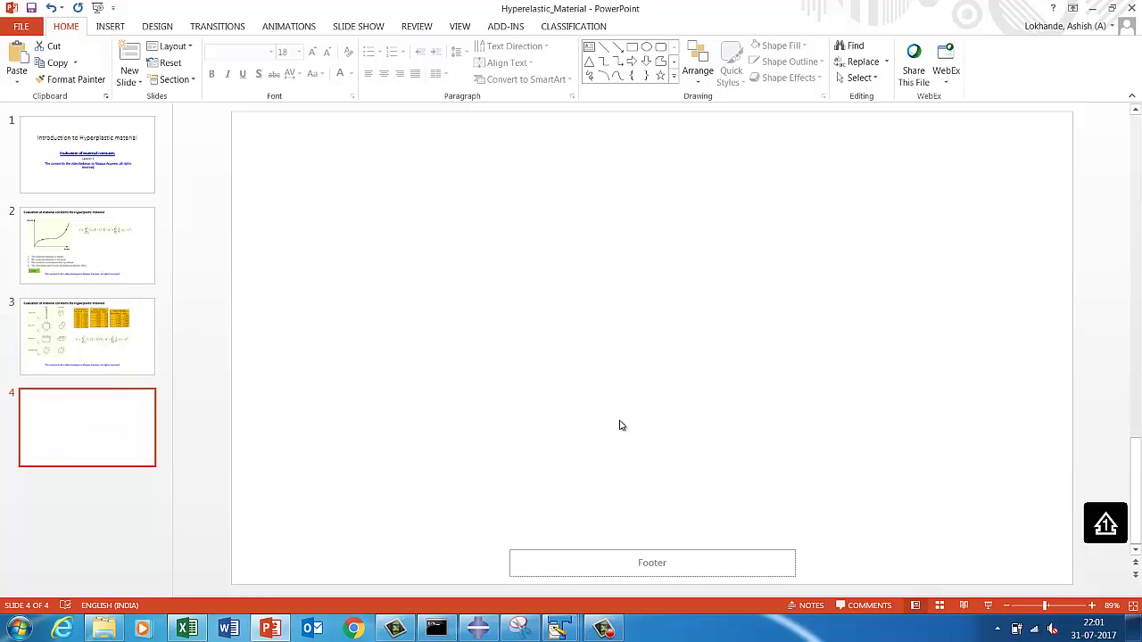
Step: Start the slide show from the blank slide and handwrite "1. Strain Energy" in red ink with "C, D, N" beneath it
{"action": "left_click", "coordinate": [987, 607]}
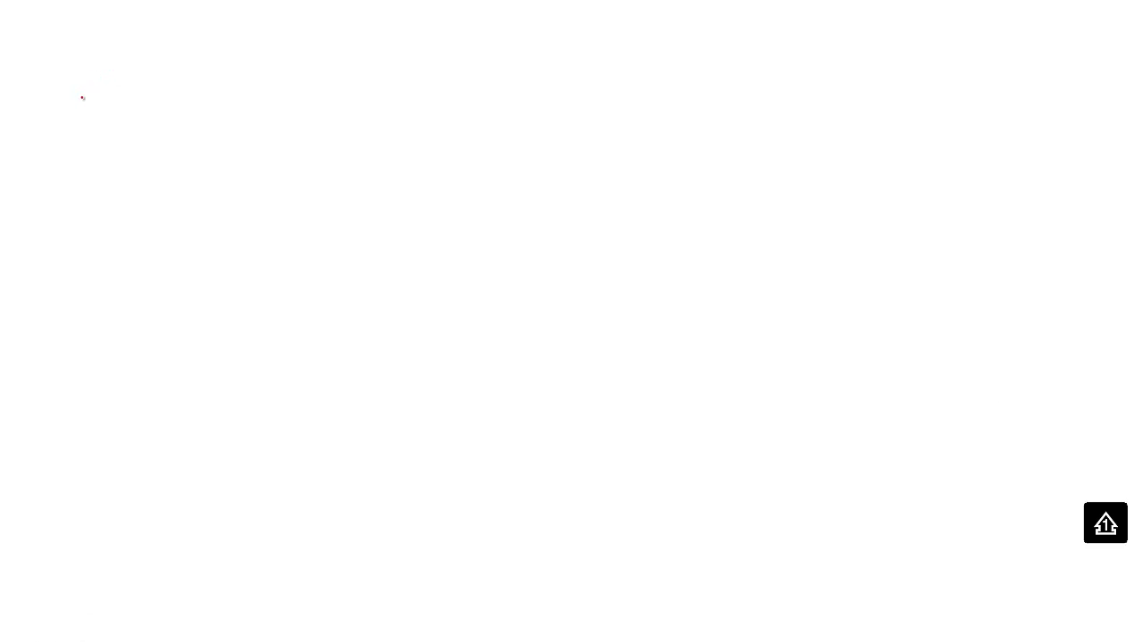
{"action": "left_click_drag", "start_coordinate": [82, 95], "coordinate": [83, 118]}
{"action": "mouse_move", "coordinate": [187, 95]}
{"action": "left_mouse_down"}
{"action": "mouse_move", "coordinate": [169, 119]}
{"action": "mouse_move", "coordinate": [208, 119]}
{"action": "left_mouse_up"}
{"action": "left_click_drag", "start_coordinate": [195, 108], "coordinate": [234, 103]}
{"action": "left_click_drag", "start_coordinate": [249, 105], "coordinate": [260, 116]}
{"action": "mouse_move", "coordinate": [266, 107]}
{"action": "left_mouse_down"}
{"action": "mouse_move", "coordinate": [336, 118]}
{"action": "mouse_move", "coordinate": [350, 95]}
{"action": "left_mouse_up"}
{"action": "left_click_drag", "start_coordinate": [336, 117], "coordinate": [348, 115]}
{"action": "mouse_move", "coordinate": [338, 106]}
{"action": "left_mouse_down"}
{"action": "mouse_move", "coordinate": [388, 114]}
{"action": "mouse_move", "coordinate": [382, 132]}
{"action": "mouse_move", "coordinate": [401, 110]}
{"action": "left_mouse_up"}
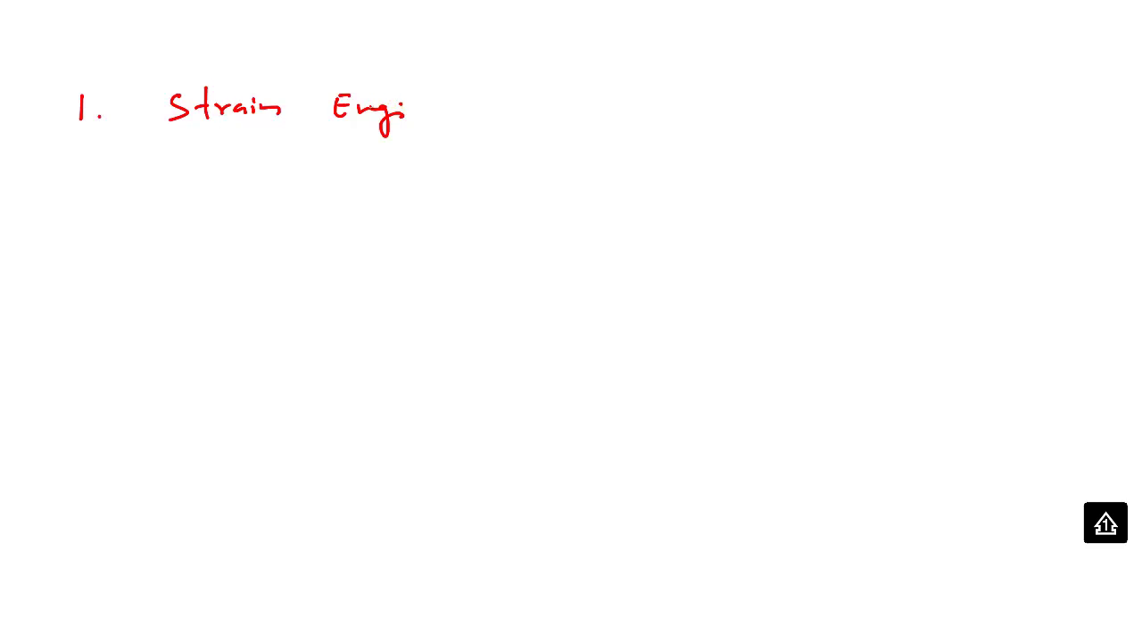
{"action": "left_click_drag", "start_coordinate": [402, 111], "coordinate": [432, 104]}
{"action": "left_click_drag", "start_coordinate": [433, 105], "coordinate": [439, 129]}
{"action": "left_click", "coordinate": [455, 113]}
{"action": "mouse_move", "coordinate": [316, 162]}
{"action": "left_mouse_down"}
{"action": "mouse_move", "coordinate": [303, 165]}
{"action": "mouse_move", "coordinate": [332, 185]}
{"action": "mouse_move", "coordinate": [408, 187]}
{"action": "left_mouse_up"}
{"action": "left_click", "coordinate": [330, 175]}
{"action": "mouse_move", "coordinate": [423, 168]}
{"action": "left_mouse_down"}
{"action": "mouse_move", "coordinate": [429, 182]}
{"action": "mouse_move", "coordinate": [450, 166]}
{"action": "left_mouse_up"}
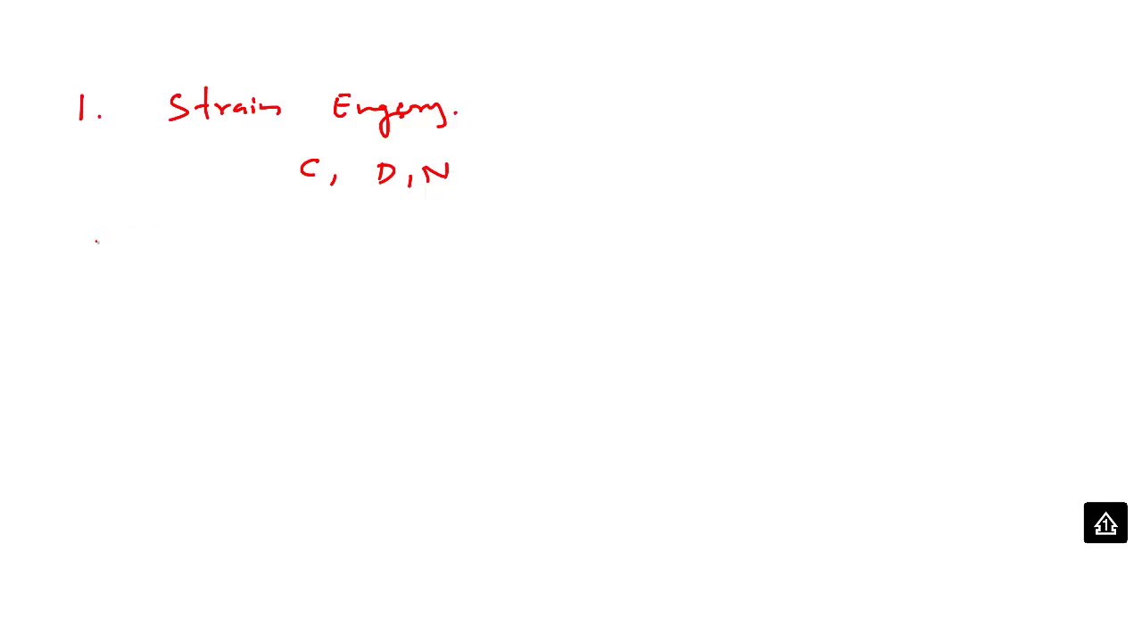
Step: Handwrite the second summary point, "2. Test data", in red ink below the strain energy note
{"action": "left_click_drag", "start_coordinate": [96, 247], "coordinate": [114, 265]}
{"action": "left_click", "coordinate": [135, 257]}
{"action": "mouse_move", "coordinate": [200, 239]}
{"action": "left_mouse_down"}
{"action": "mouse_move", "coordinate": [229, 235]}
{"action": "mouse_move", "coordinate": [221, 259]}
{"action": "mouse_move", "coordinate": [248, 256]}
{"action": "left_mouse_up"}
{"action": "left_click_drag", "start_coordinate": [266, 243], "coordinate": [256, 255]}
{"action": "left_click_drag", "start_coordinate": [284, 232], "coordinate": [281, 255]}
{"action": "mouse_move", "coordinate": [275, 243]}
{"action": "left_mouse_down"}
{"action": "mouse_move", "coordinate": [322, 236]}
{"action": "mouse_move", "coordinate": [380, 248]}
{"action": "left_mouse_up"}
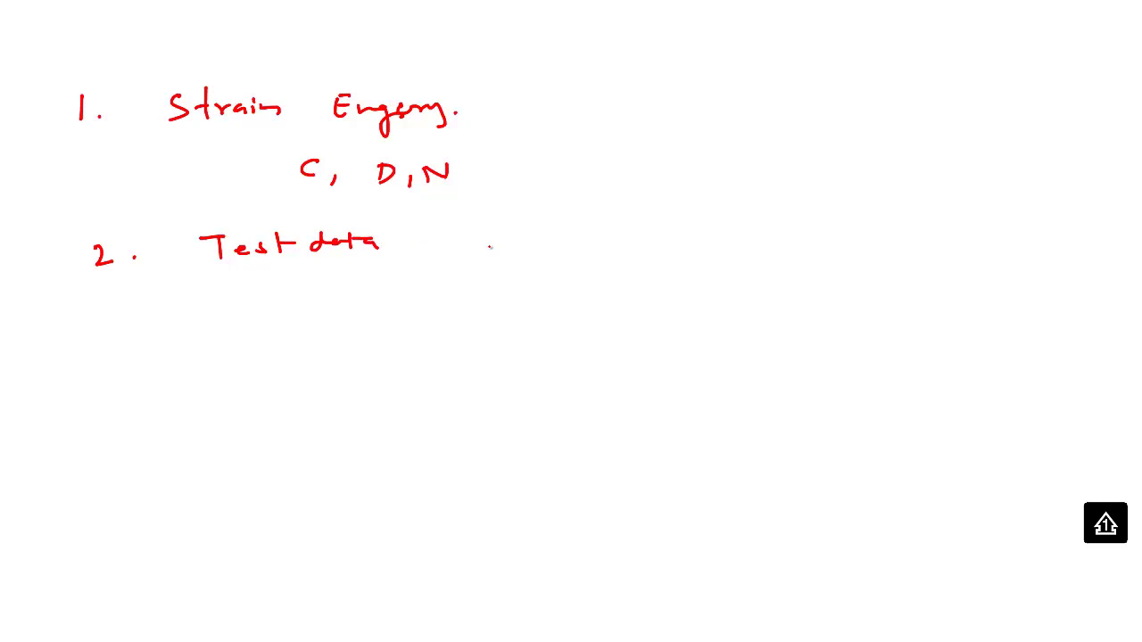
Step: Handwrite the element type "C3D8H" in red ink as the third summary point
{"action": "mouse_move", "coordinate": [109, 334]}
{"action": "left_mouse_down"}
{"action": "mouse_move", "coordinate": [118, 340]}
{"action": "mouse_move", "coordinate": [110, 352]}
{"action": "left_mouse_up"}
{"action": "left_click", "coordinate": [147, 346]}
{"action": "mouse_move", "coordinate": [233, 317]}
{"action": "left_mouse_down"}
{"action": "mouse_move", "coordinate": [232, 338]}
{"action": "mouse_move", "coordinate": [280, 337]}
{"action": "left_mouse_up"}
{"action": "mouse_move", "coordinate": [282, 317]}
{"action": "left_mouse_down"}
{"action": "mouse_move", "coordinate": [282, 338]}
{"action": "mouse_move", "coordinate": [324, 317]}
{"action": "mouse_move", "coordinate": [341, 336]}
{"action": "left_mouse_up"}
{"action": "mouse_move", "coordinate": [341, 325]}
{"action": "left_mouse_down"}
{"action": "mouse_move", "coordinate": [356, 318]}
{"action": "mouse_move", "coordinate": [361, 337]}
{"action": "left_mouse_up"}
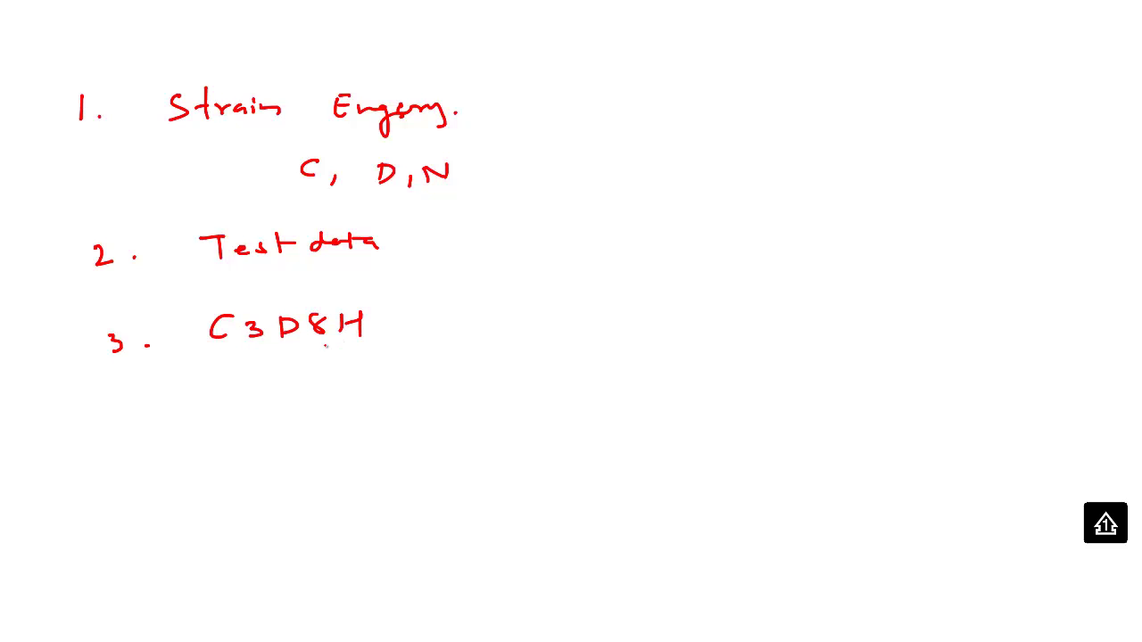
Step: Handwrite "4. incompression" in red ink as the fourth summary point, beneath the C3D8H line
{"action": "left_click_drag", "start_coordinate": [107, 408], "coordinate": [117, 427]}
{"action": "left_click_drag", "start_coordinate": [113, 412], "coordinate": [112, 432]}
{"action": "left_click", "coordinate": [127, 427]}
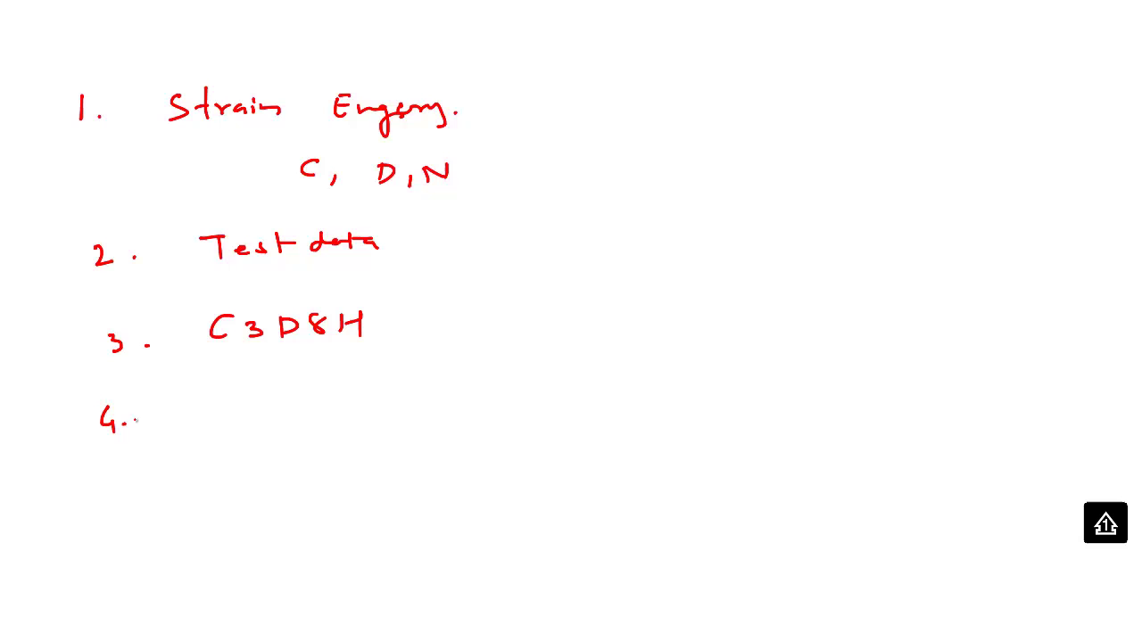
{"action": "left_click", "coordinate": [210, 396]}
{"action": "mouse_move", "coordinate": [205, 401]}
{"action": "left_mouse_down"}
{"action": "mouse_move", "coordinate": [206, 417]}
{"action": "mouse_move", "coordinate": [252, 412]}
{"action": "left_mouse_up"}
{"action": "left_click_drag", "start_coordinate": [267, 403], "coordinate": [403, 407]}
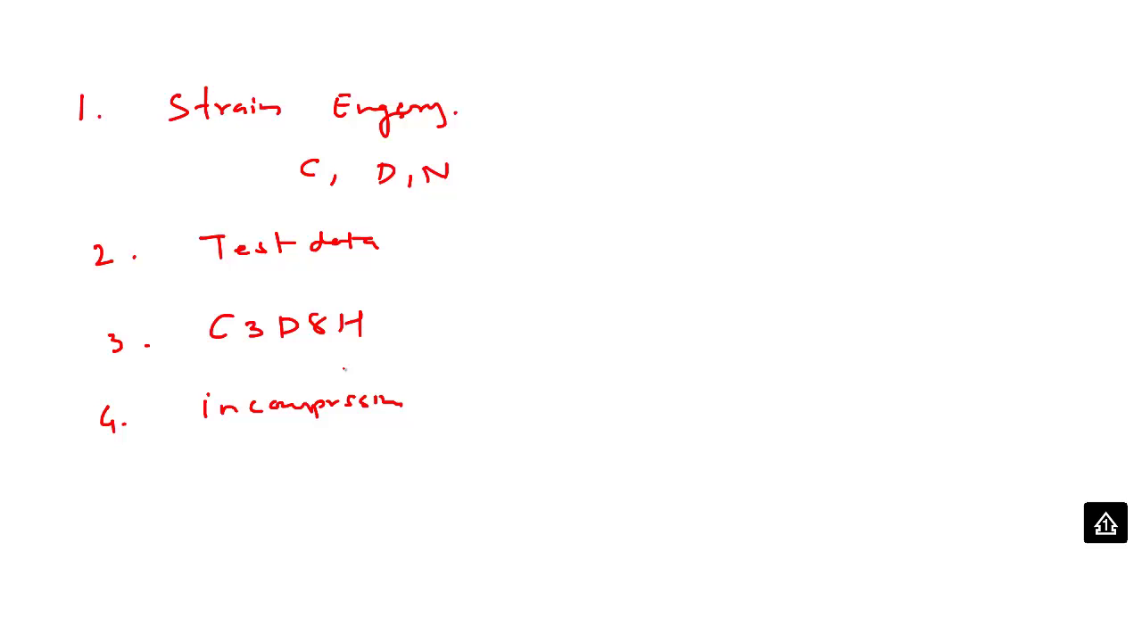
Step: End the slide show, discard the ink annotations, and return to slide 3 with the test data tables
{"action": "key", "text": "Escape"}
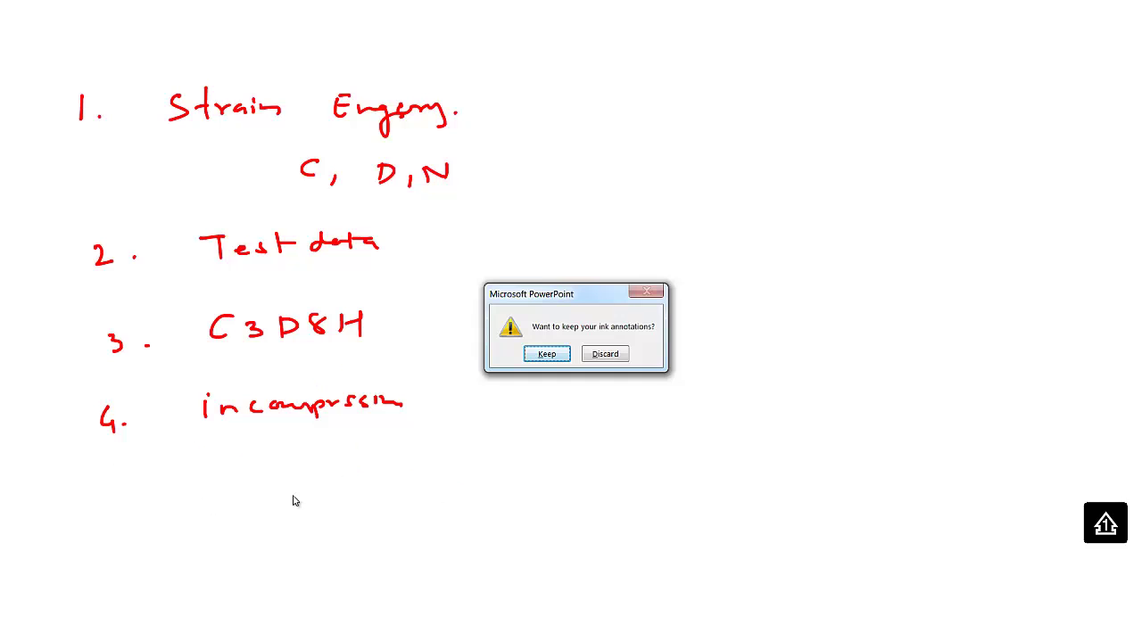
{"action": "left_click", "coordinate": [605, 353]}
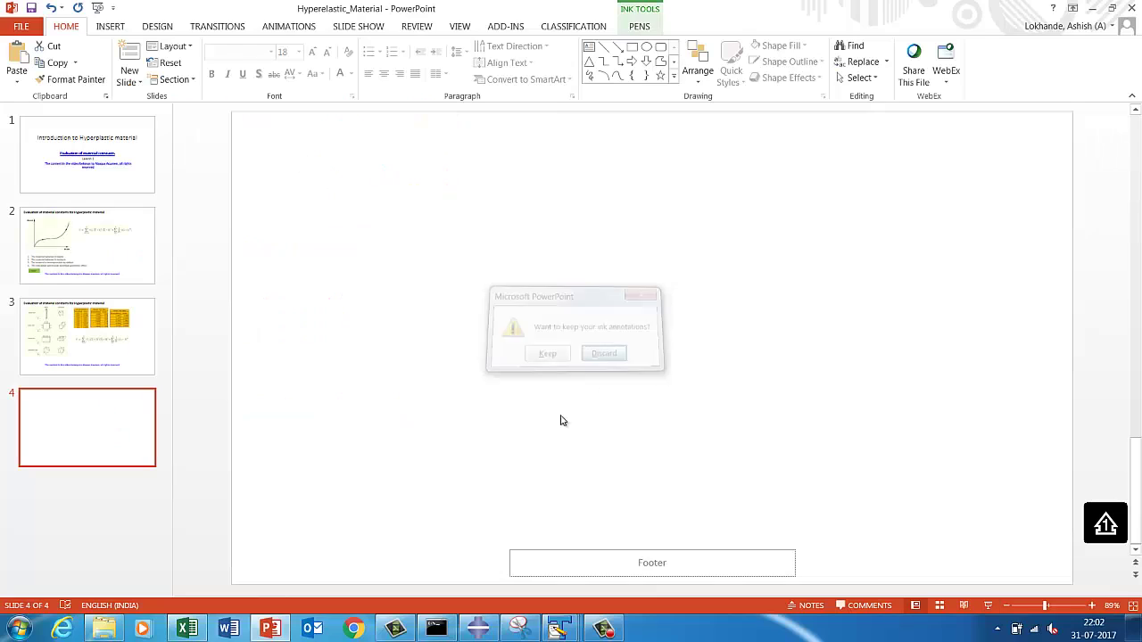
{"action": "left_click", "coordinate": [85, 366]}
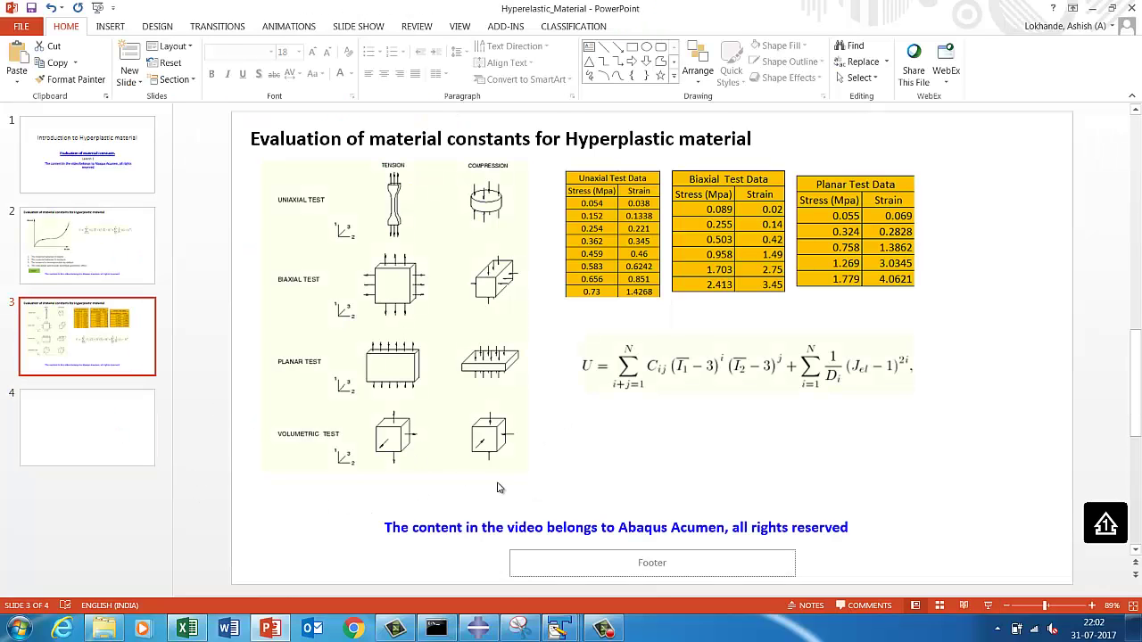